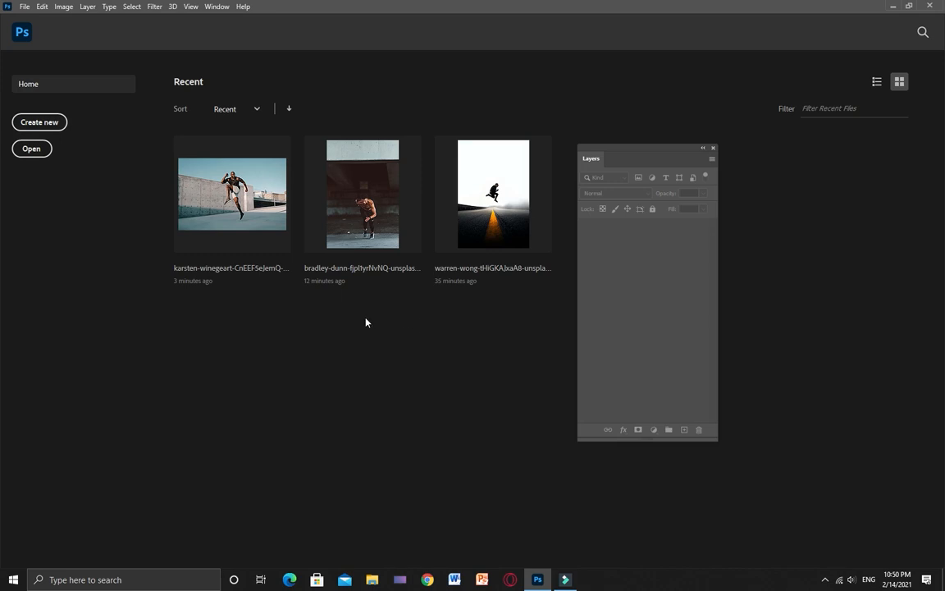
Open the recent photo of the athlete jumping beside a concrete wall, unlock its background layer and duplicate it
{"action": "left_click", "coordinate": [195, 185]}
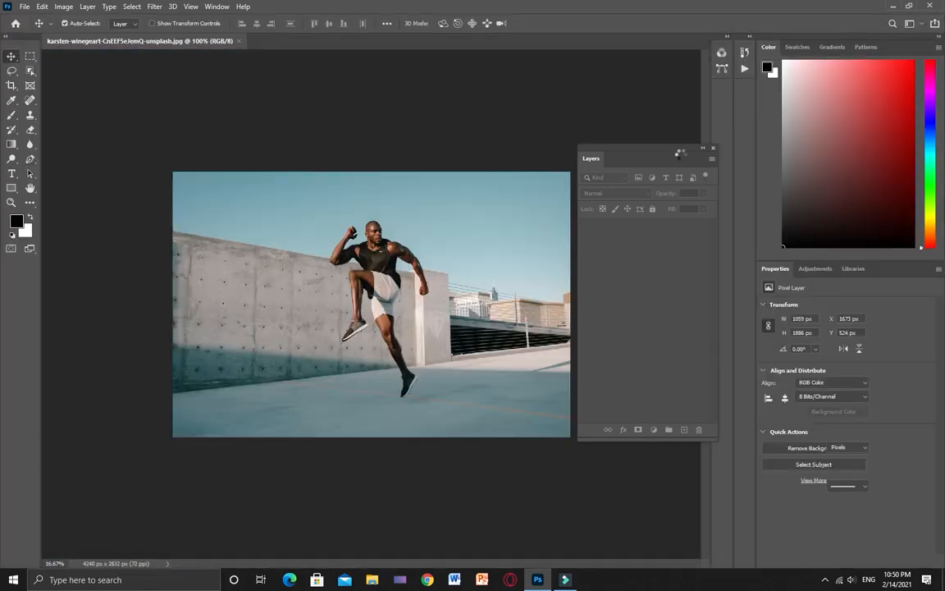
{"action": "left_click", "coordinate": [698, 236]}
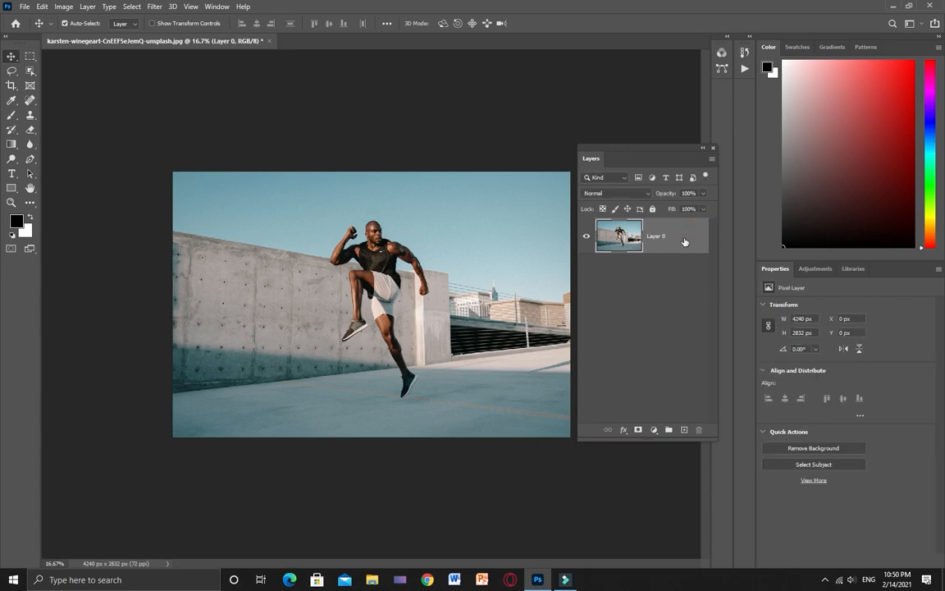
{"action": "key", "text": "ctrl+j"}
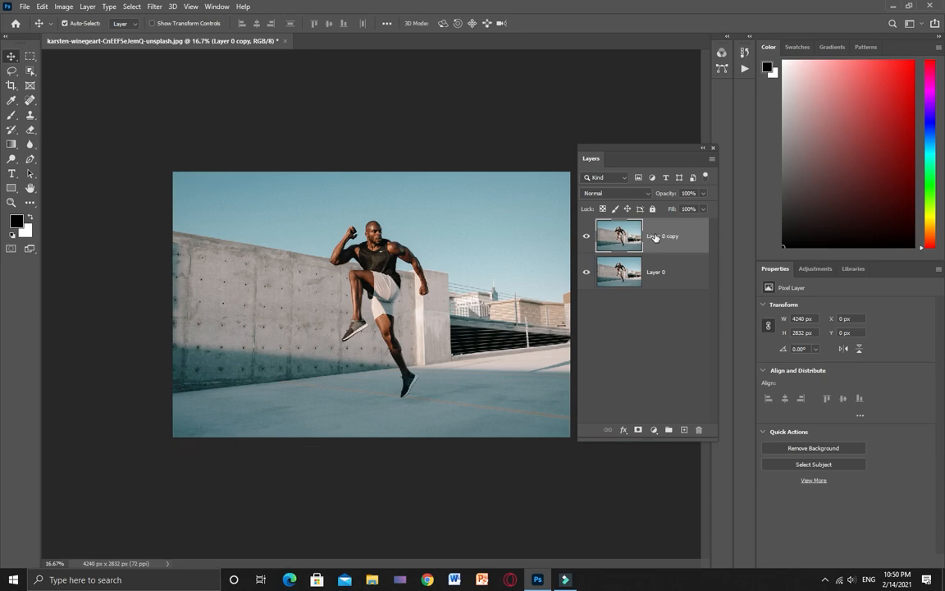
Remove the background from Layer 0 copy and load its mask as a selection with Layer 0 active
{"action": "left_click", "coordinate": [810, 448]}
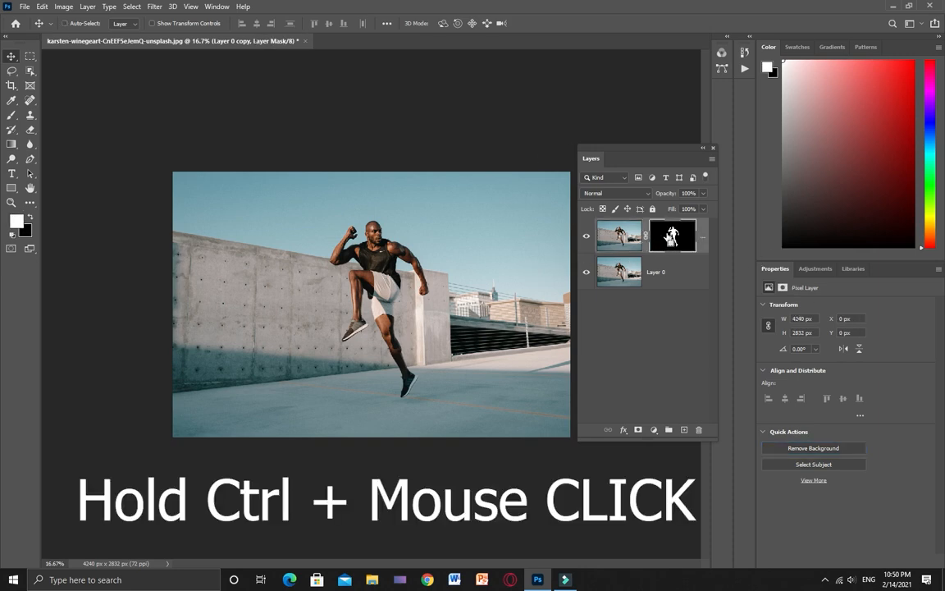
{"action": "left_click", "coordinate": [670, 238], "text": "ctrl"}
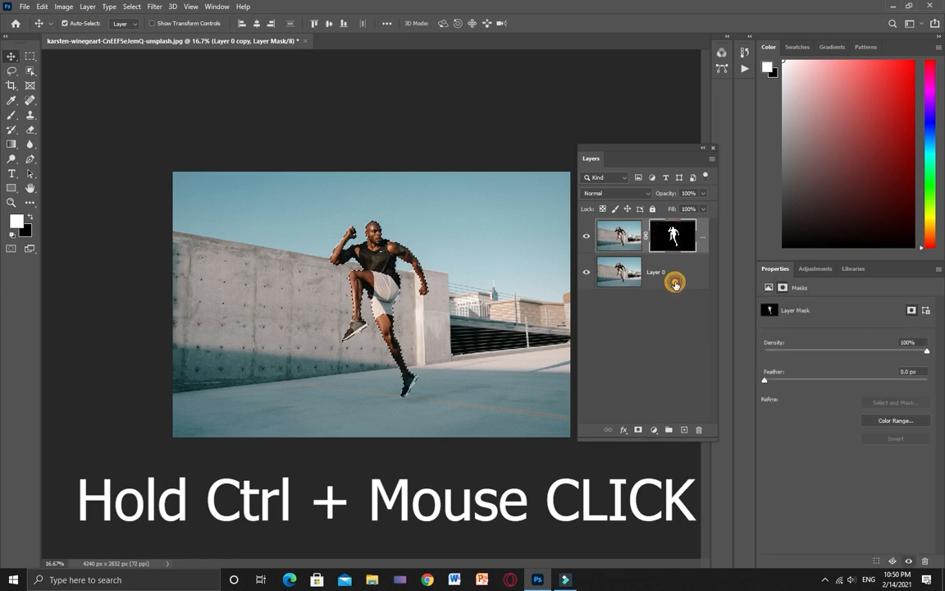
{"action": "left_click", "coordinate": [643, 281]}
Content-Aware Fill the athlete's area to a new layer, adding the dark railing and wall shadow to the sampling area
{"action": "left_click", "coordinate": [51, 9]}
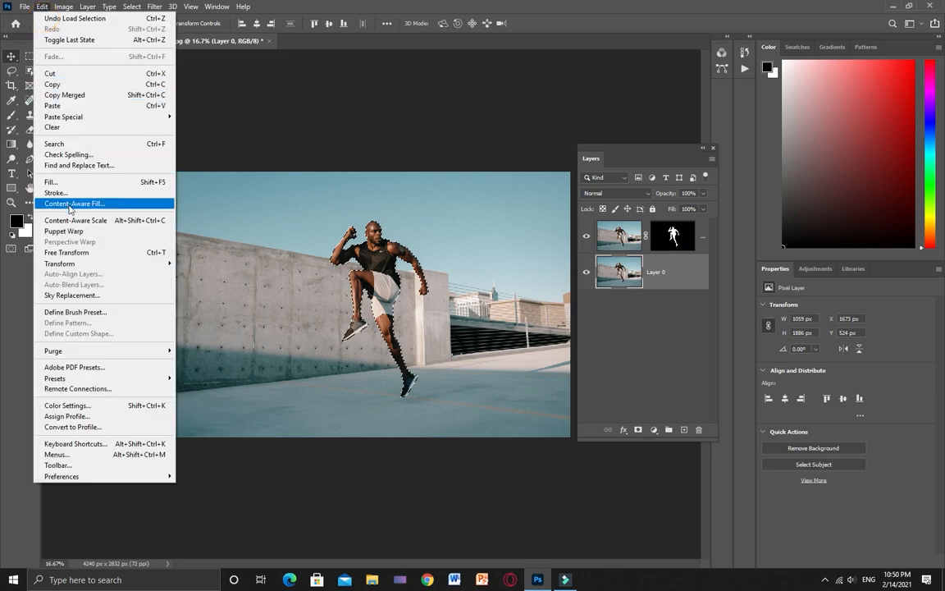
{"action": "left_click", "coordinate": [73, 203]}
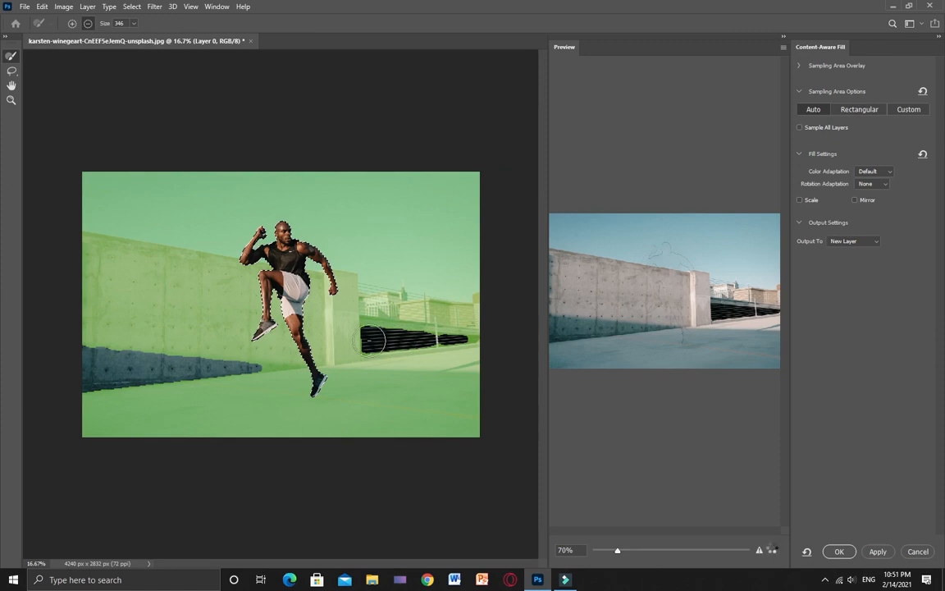
{"action": "left_click_drag", "start_coordinate": [370, 338], "coordinate": [372, 336]}
{"action": "key", "text": "alt"}
{"action": "key", "text": "alt"}
{"action": "mouse_move", "coordinate": [373, 335]}
{"action": "left_mouse_down"}
{"action": "mouse_move", "coordinate": [399, 334]}
{"action": "mouse_move", "coordinate": [463, 338]}
{"action": "left_mouse_up"}
{"action": "mouse_move", "coordinate": [325, 349]}
{"action": "left_mouse_down"}
{"action": "mouse_move", "coordinate": [222, 349]}
{"action": "mouse_move", "coordinate": [146, 375]}
{"action": "mouse_move", "coordinate": [88, 350]}
{"action": "mouse_move", "coordinate": [112, 362]}
{"action": "mouse_move", "coordinate": [90, 354]}
{"action": "mouse_move", "coordinate": [88, 398]}
{"action": "mouse_move", "coordinate": [255, 326]}
{"action": "left_mouse_up"}
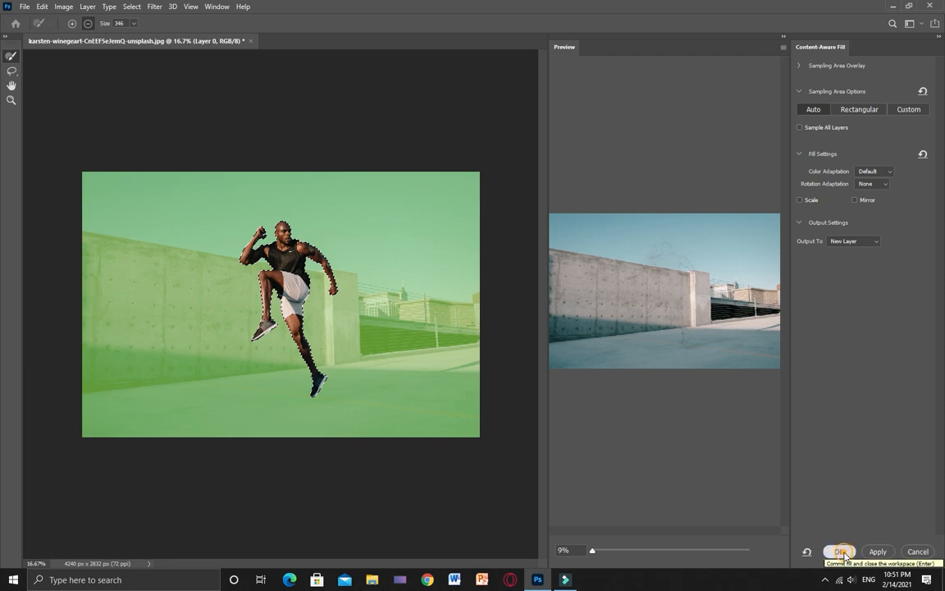
{"action": "left_click", "coordinate": [844, 554]}
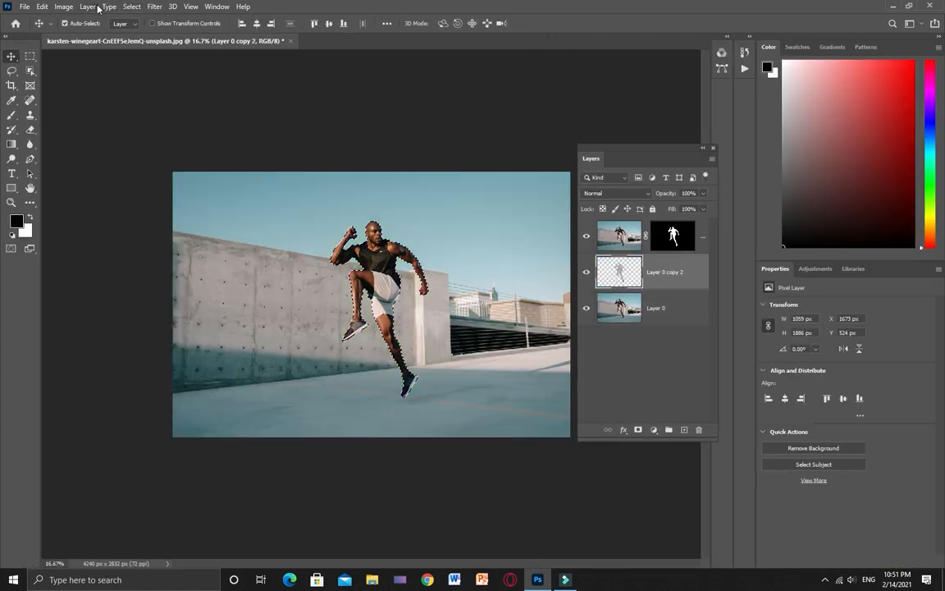
Clear the selection and convert the masked Layer 0 copy into a smart object
{"action": "left_click", "coordinate": [131, 6]}
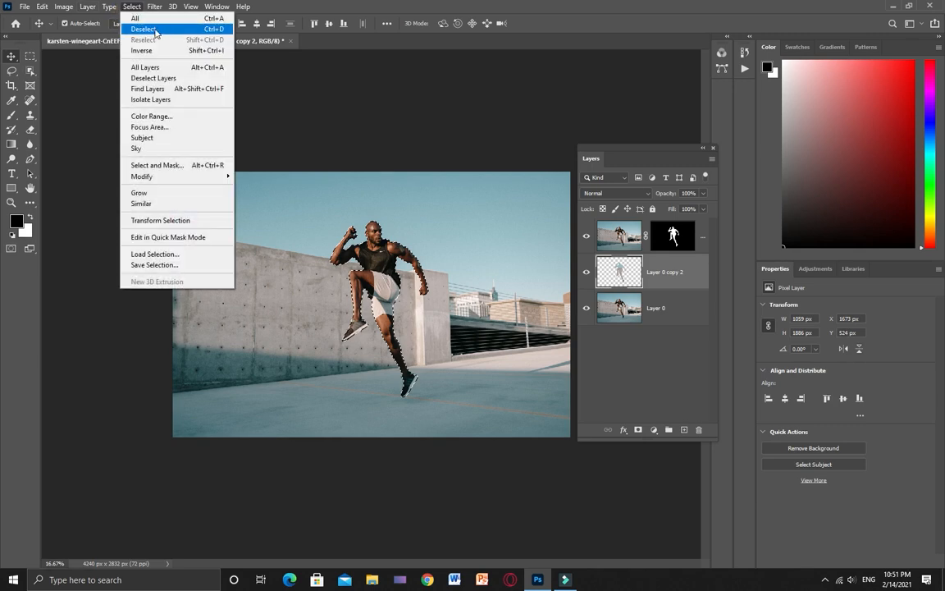
{"action": "left_click", "coordinate": [159, 31]}
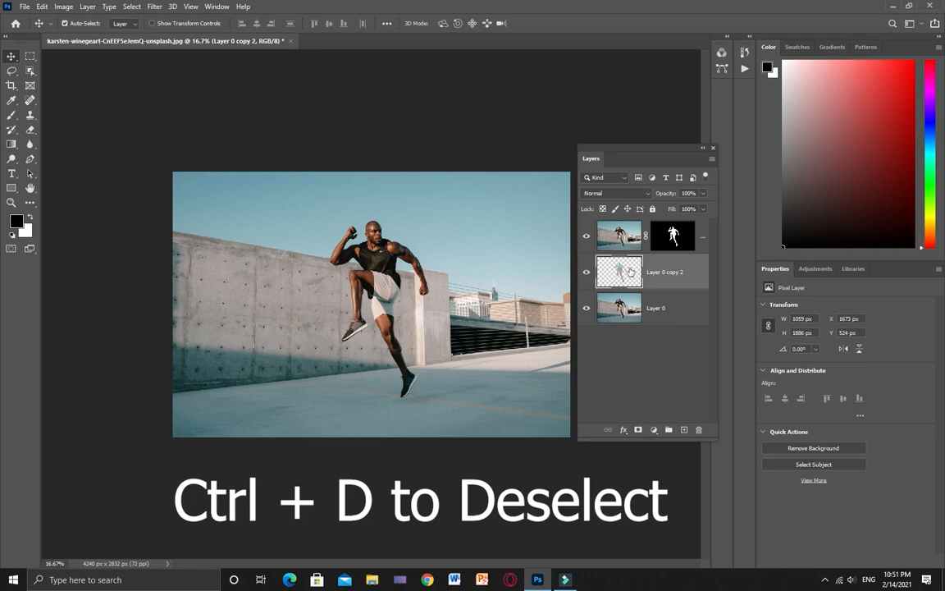
{"action": "left_click", "coordinate": [674, 238]}
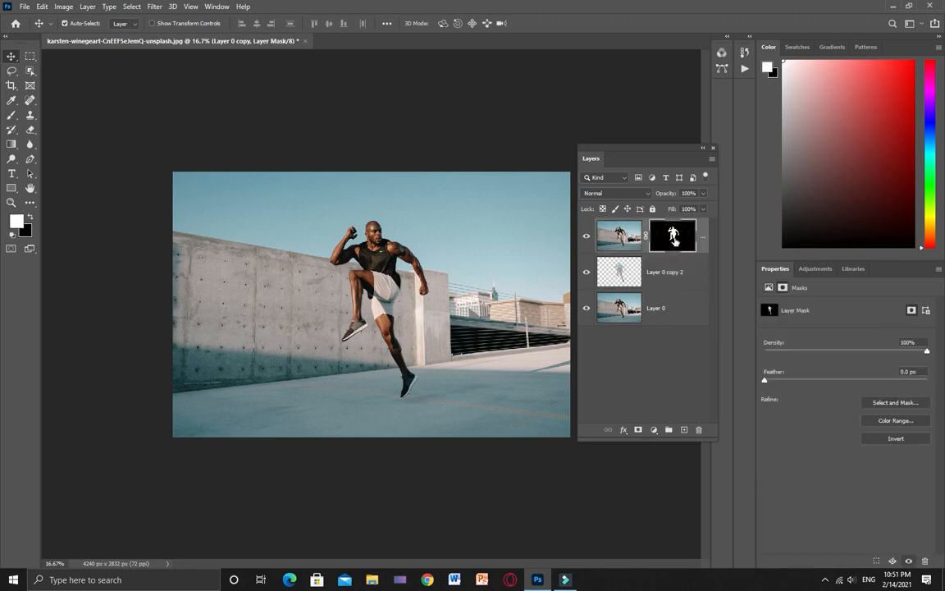
{"action": "right_click", "coordinate": [706, 241]}
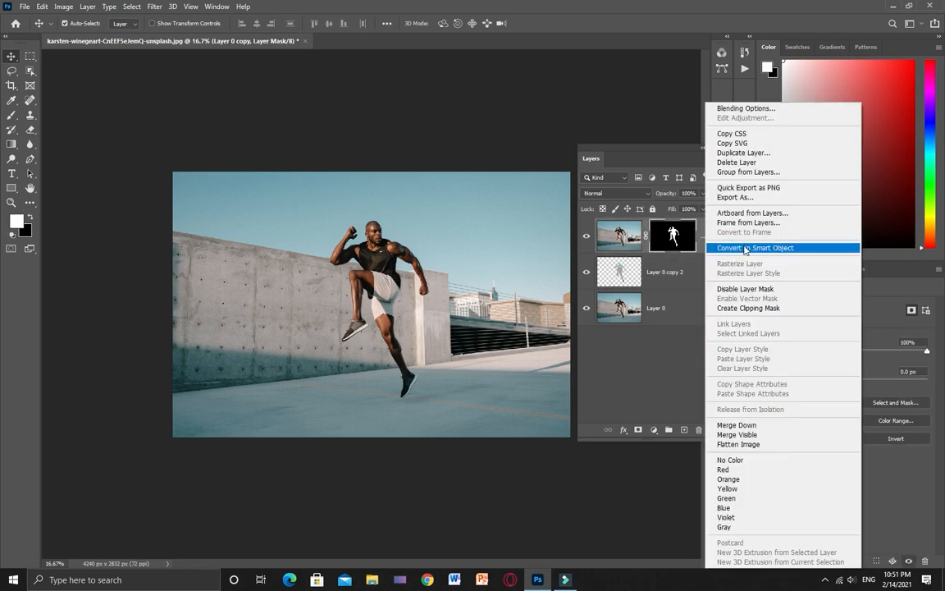
{"action": "left_click", "coordinate": [741, 250]}
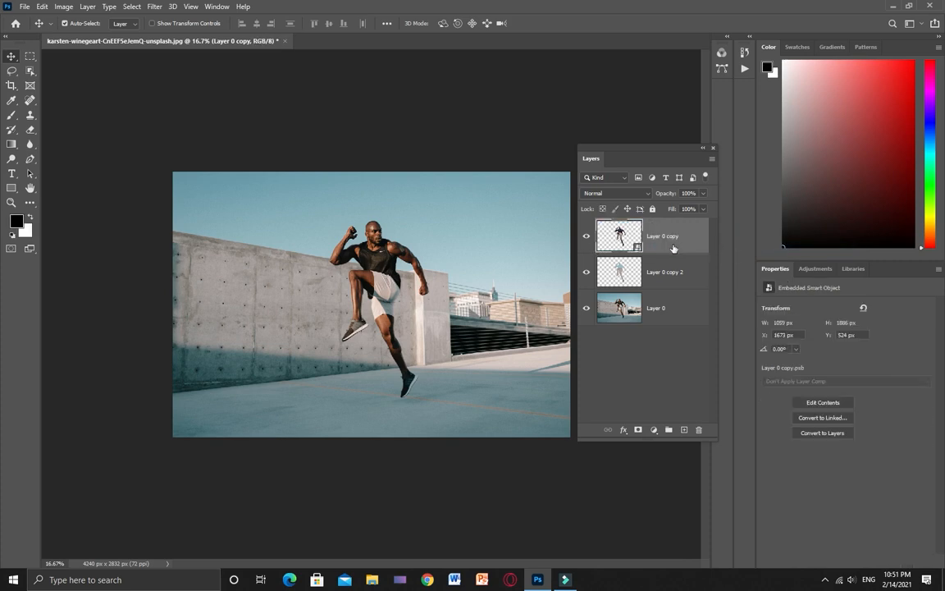
Start Puppet Warp on the athlete and pin the chest, head, and the lowered arm's shoulder, elbow and hand
{"action": "left_click", "coordinate": [42, 8]}
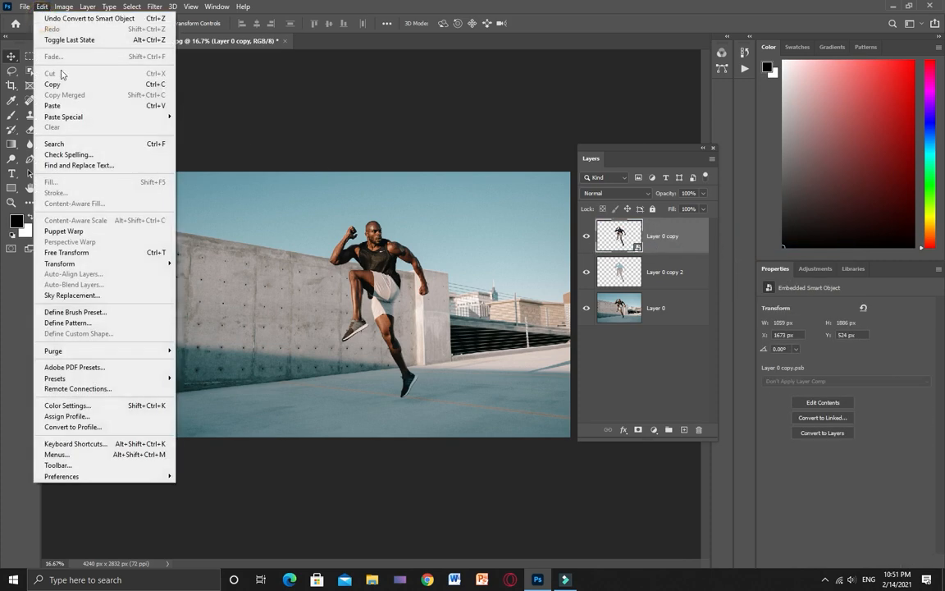
{"action": "left_click", "coordinate": [112, 232]}
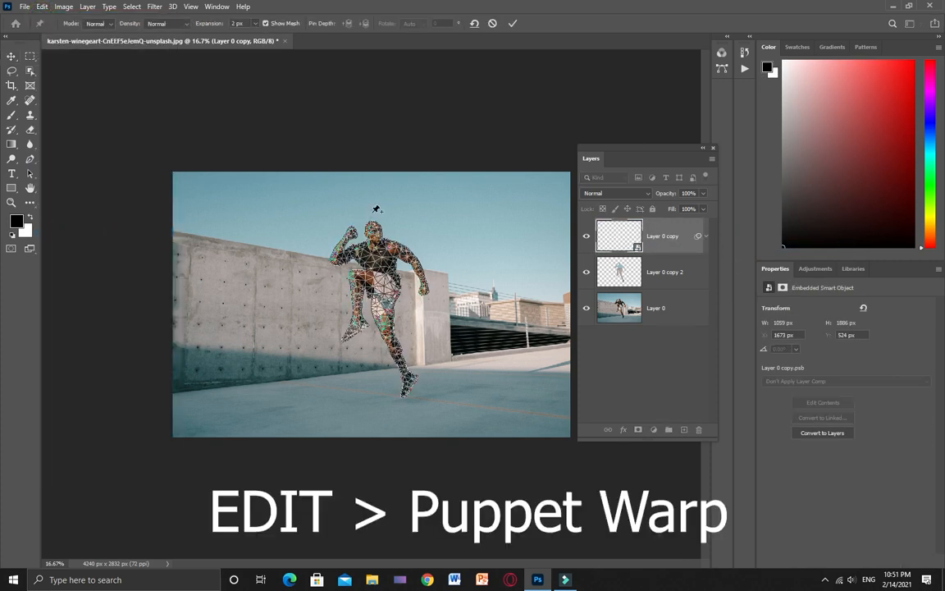
{"action": "scroll", "coordinate": [385, 282], "scroll_direction": "up", "scroll_amount": 4}
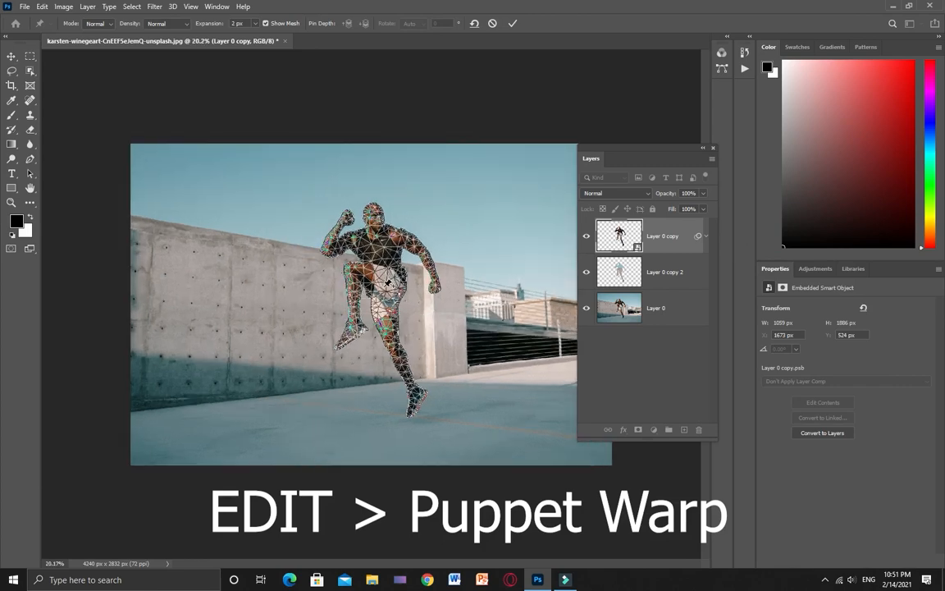
{"action": "scroll", "coordinate": [386, 282], "scroll_direction": "up", "scroll_amount": 4}
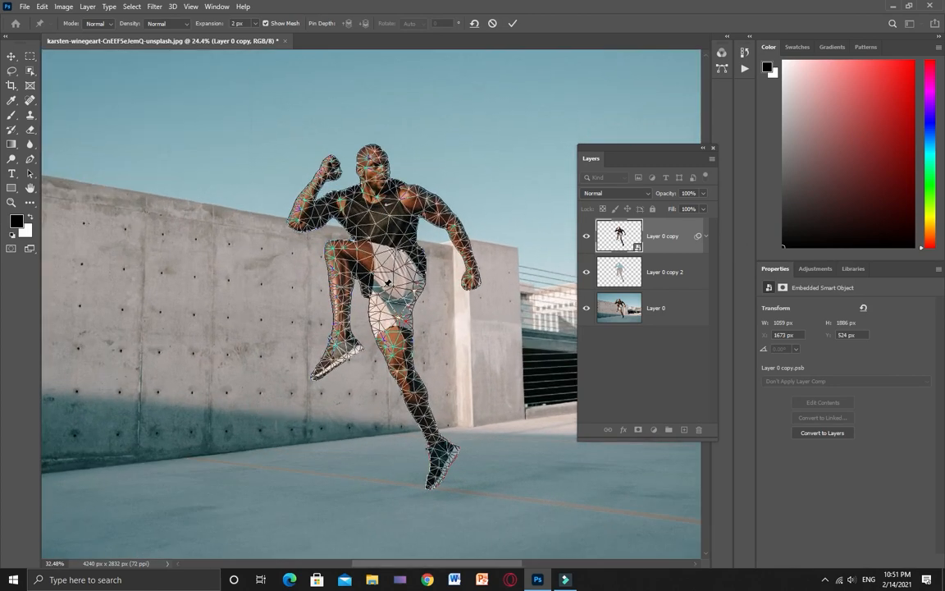
{"action": "scroll", "coordinate": [387, 278], "scroll_direction": "up", "scroll_amount": 2}
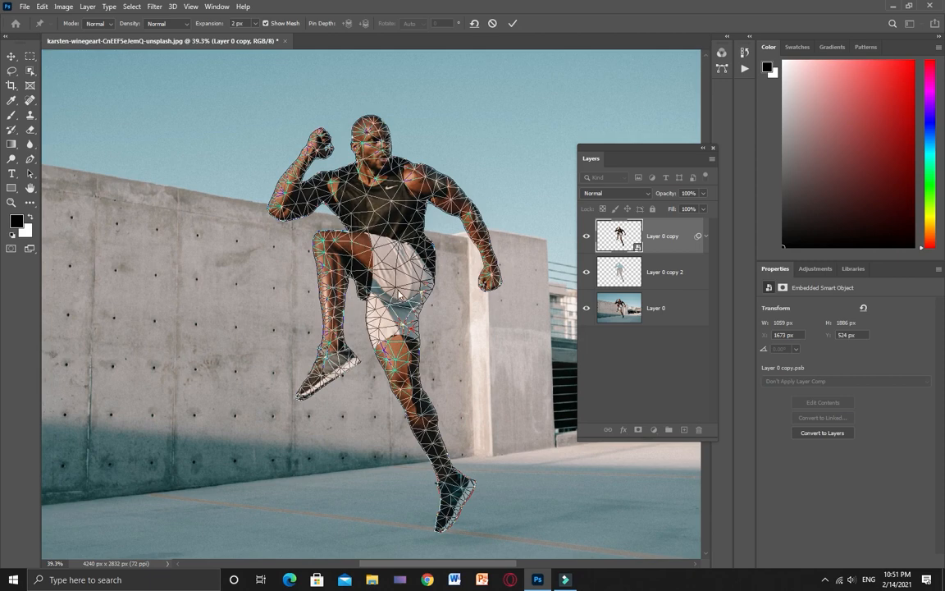
{"action": "left_click", "coordinate": [368, 157]}
{"action": "left_click", "coordinate": [375, 209]}
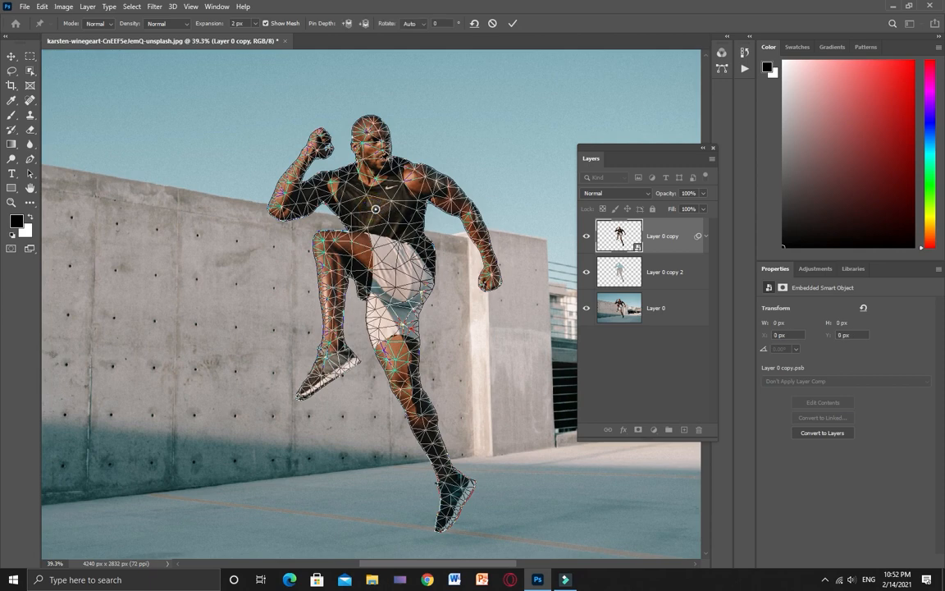
{"action": "left_click", "coordinate": [375, 146]}
{"action": "left_click", "coordinate": [423, 175]}
{"action": "left_click", "coordinate": [472, 214]}
{"action": "left_click", "coordinate": [493, 281]}
Stretch the lowered arm outward and upward by repositioning its hand, elbow and shoulder pins
{"action": "left_click_drag", "start_coordinate": [493, 280], "coordinate": [515, 262]}
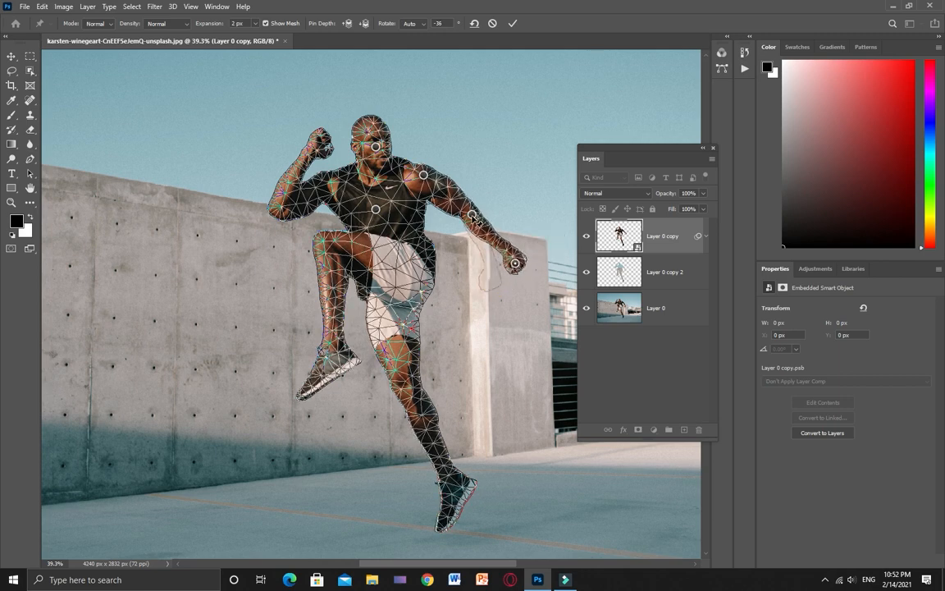
{"action": "left_click_drag", "start_coordinate": [471, 214], "coordinate": [484, 195]}
{"action": "left_click_drag", "start_coordinate": [425, 178], "coordinate": [432, 163]}
{"action": "left_click_drag", "start_coordinate": [515, 264], "coordinate": [547, 231]}
{"action": "left_click_drag", "start_coordinate": [486, 197], "coordinate": [491, 190]}
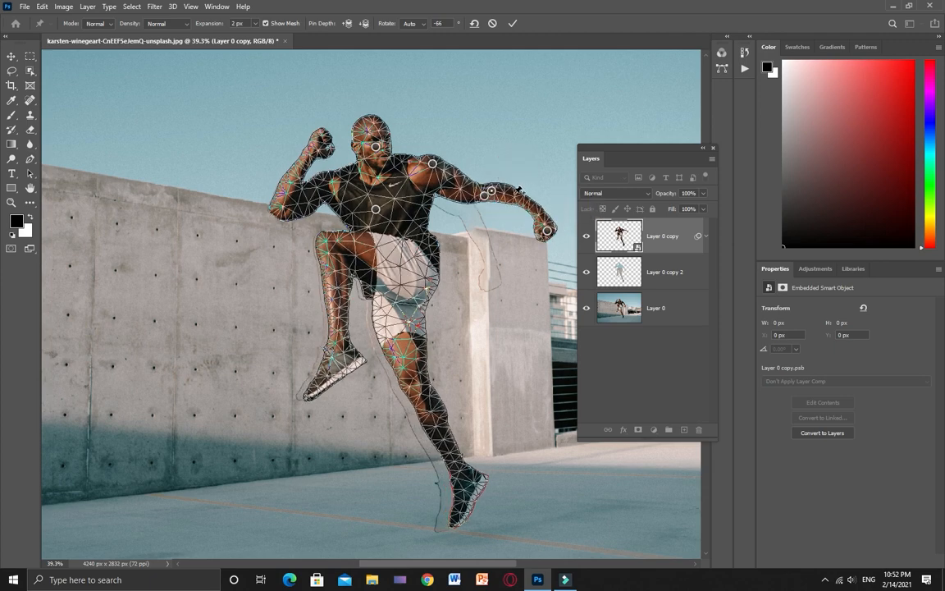
{"action": "key", "text": "ctrl+z"}
{"action": "mouse_move", "coordinate": [486, 198]}
{"action": "left_mouse_down"}
{"action": "mouse_move", "coordinate": [498, 176]}
{"action": "mouse_move", "coordinate": [491, 197]}
{"action": "left_mouse_up"}
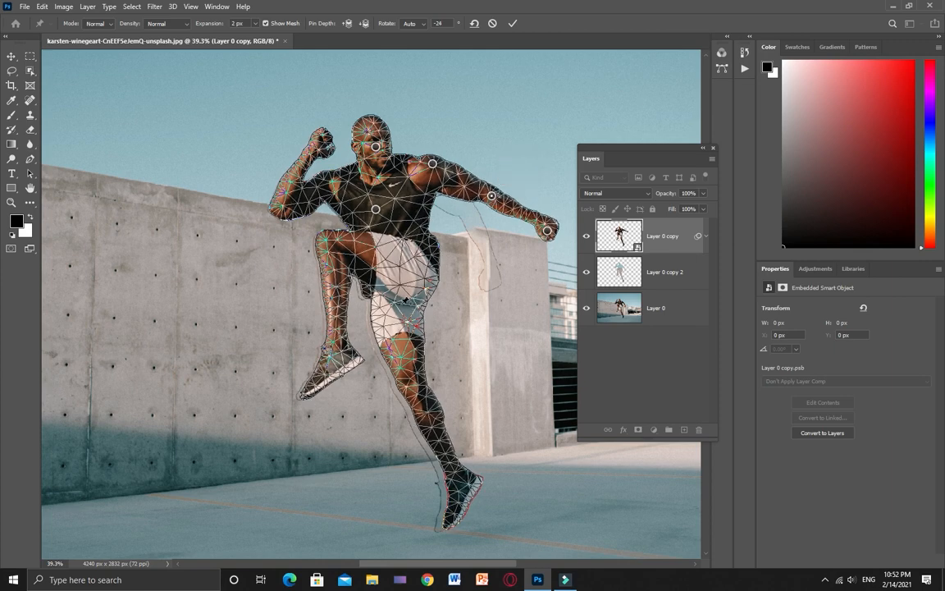
Pin the straight leg's hip, knee and foot, and swing the lower leg up and backward behind the athlete
{"action": "left_click", "coordinate": [422, 393]}
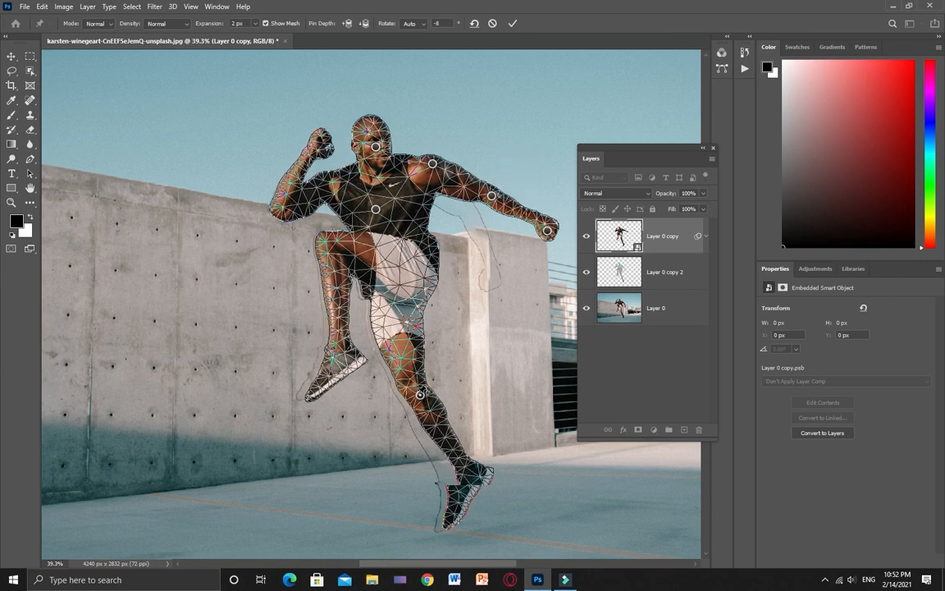
{"action": "left_click", "coordinate": [417, 283]}
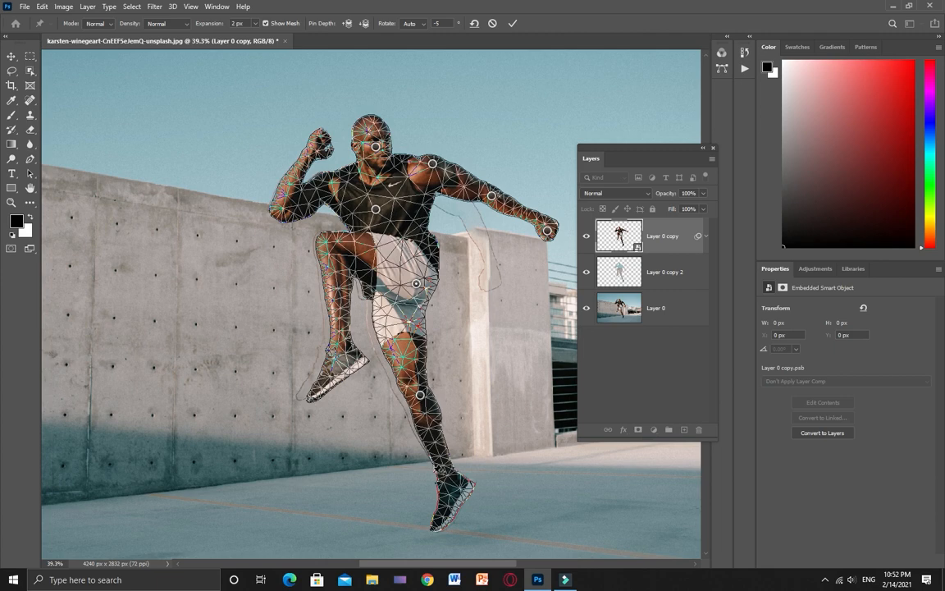
{"action": "left_click", "coordinate": [449, 499]}
{"action": "left_click_drag", "start_coordinate": [455, 506], "coordinate": [516, 465]}
{"action": "left_click_drag", "start_coordinate": [420, 397], "coordinate": [444, 384]}
{"action": "left_click_drag", "start_coordinate": [516, 466], "coordinate": [525, 434]}
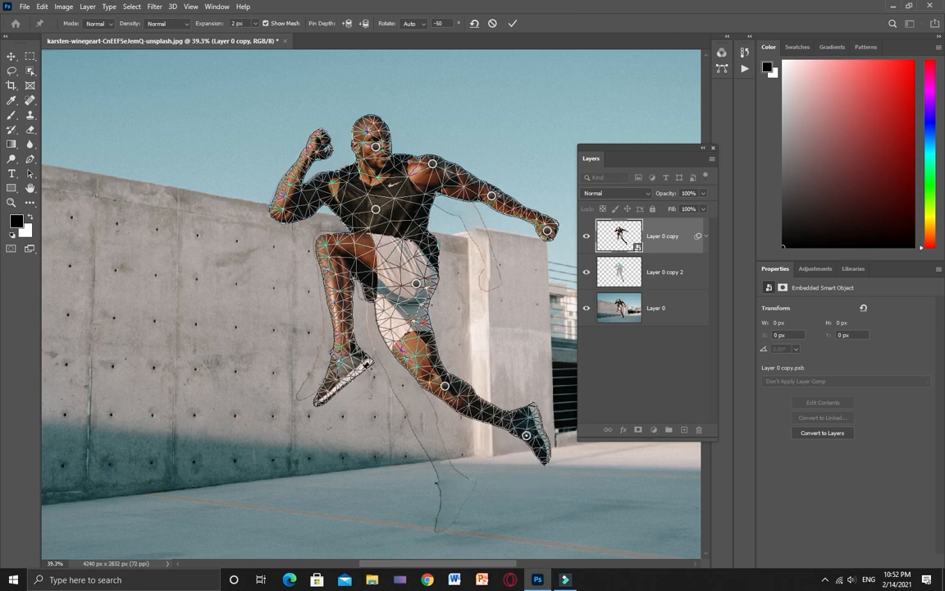
Pin the bent leg's knee and foot, then kick the foot forward and raise the knee slightly
{"action": "left_click", "coordinate": [334, 246]}
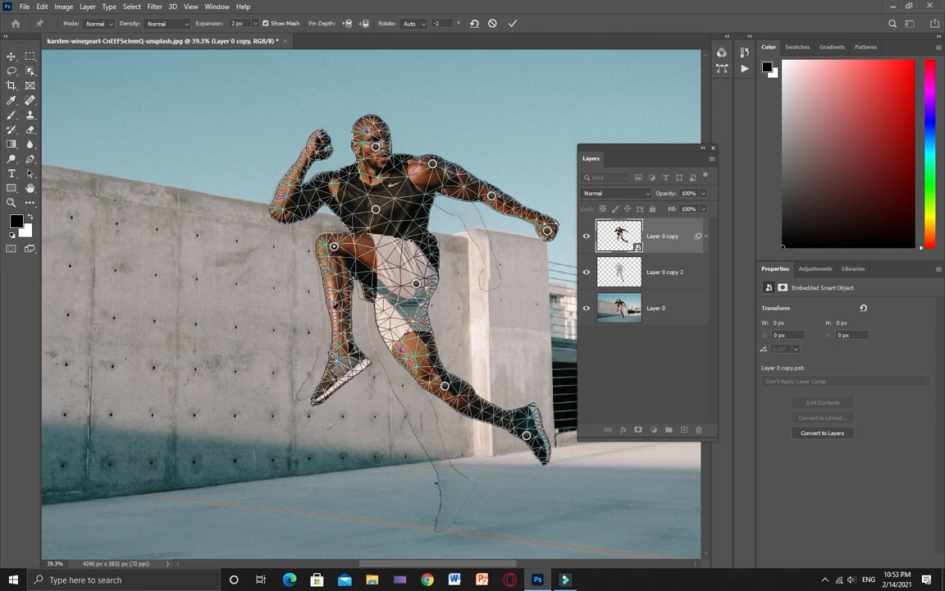
{"action": "left_click_drag", "start_coordinate": [338, 365], "coordinate": [297, 365]}
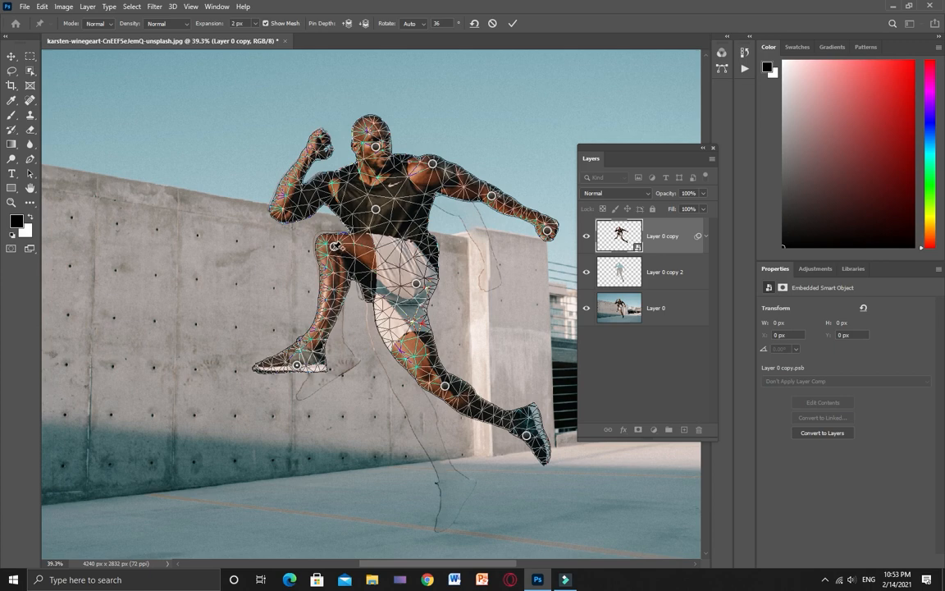
{"action": "left_click", "coordinate": [335, 245]}
{"action": "left_click_drag", "start_coordinate": [328, 243], "coordinate": [324, 239]}
{"action": "left_click_drag", "start_coordinate": [297, 366], "coordinate": [294, 359]}
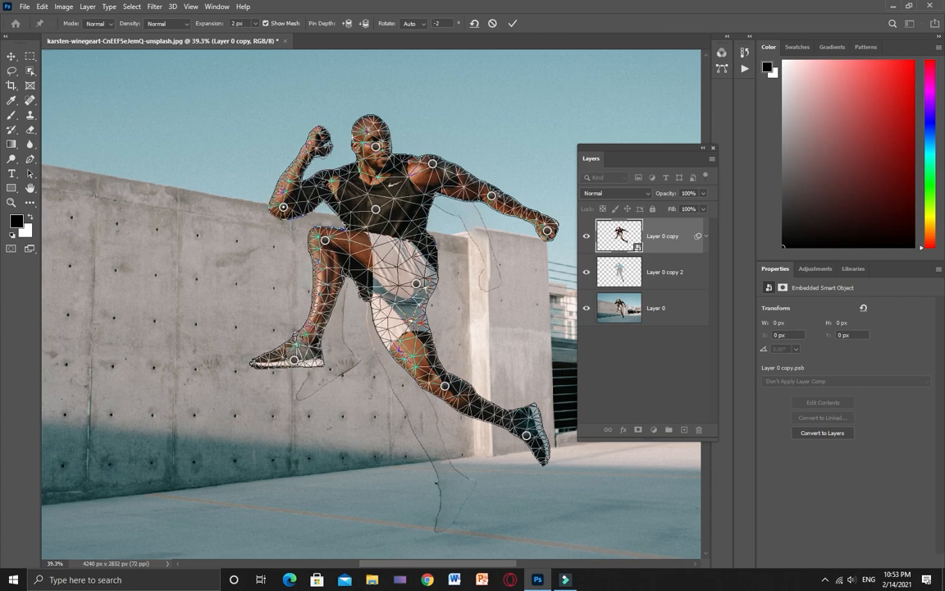
Pin the raised arm's shoulder, fist and forearm, and move the fist, elbow and forearm outward from the head
{"action": "left_click", "coordinate": [326, 184]}
{"action": "left_click", "coordinate": [323, 141]}
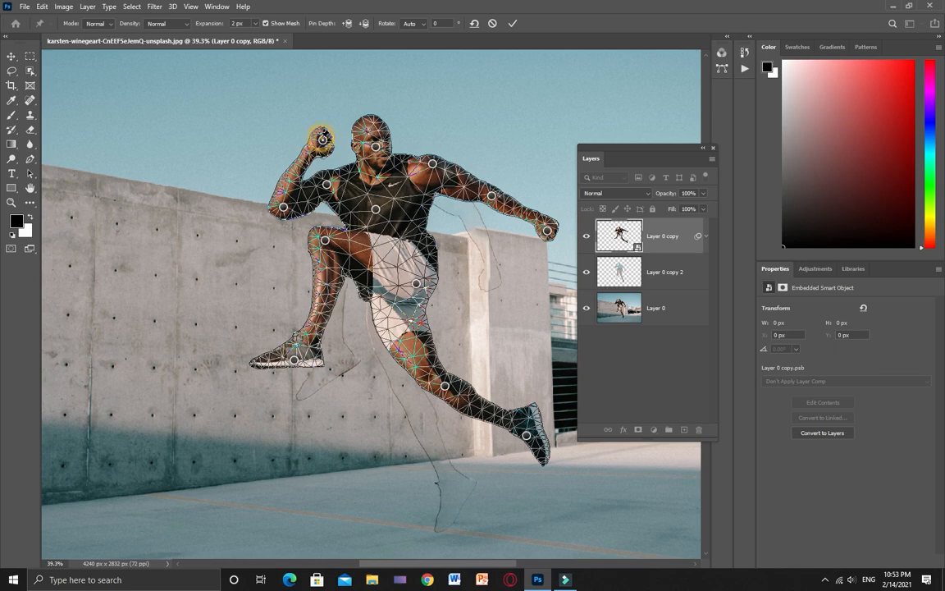
{"action": "left_click_drag", "start_coordinate": [323, 141], "coordinate": [292, 125]}
{"action": "left_click_drag", "start_coordinate": [283, 208], "coordinate": [266, 209]}
{"action": "left_click", "coordinate": [283, 173]}
{"action": "left_click_drag", "start_coordinate": [283, 173], "coordinate": [267, 170]}
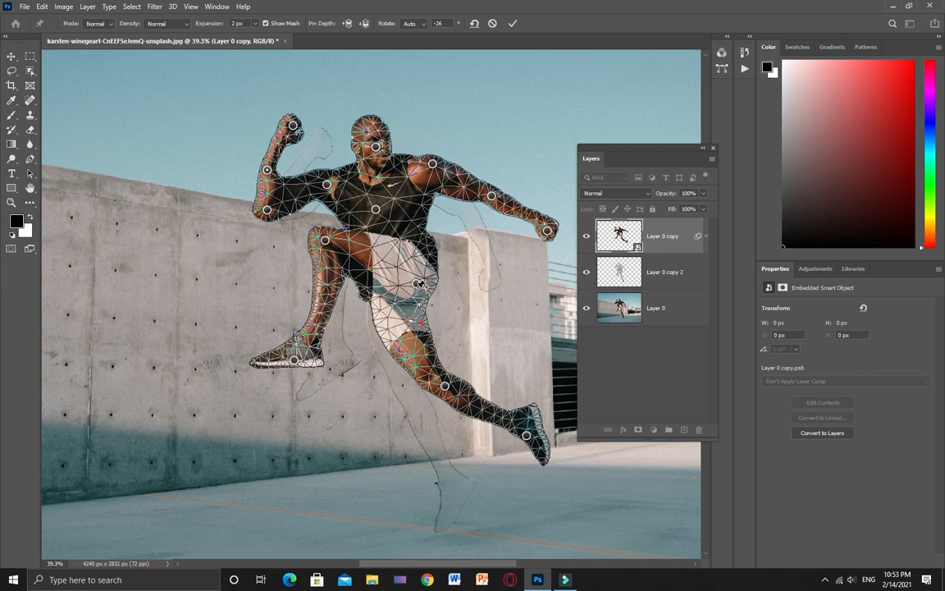
Shift the hip pin slightly down and back, tilt the head backward, and apply the puppet warp
{"action": "left_click_drag", "start_coordinate": [417, 286], "coordinate": [425, 292]}
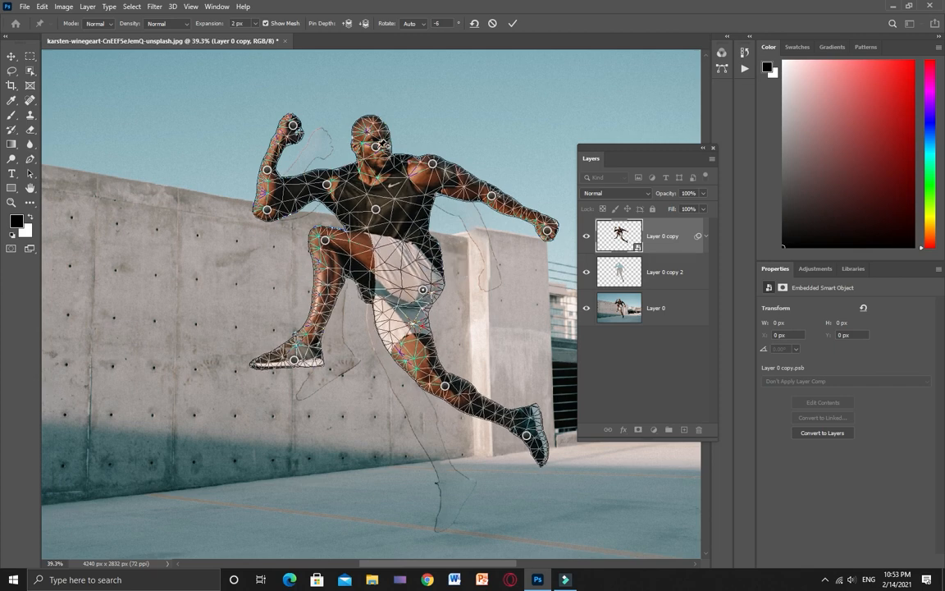
{"action": "left_click_drag", "start_coordinate": [379, 151], "coordinate": [370, 142]}
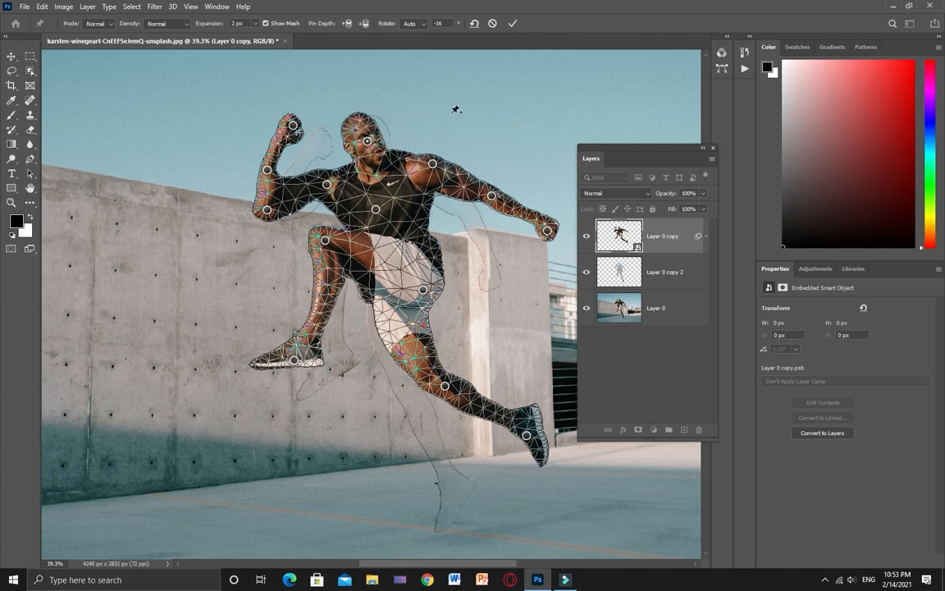
{"action": "left_click", "coordinate": [512, 24]}
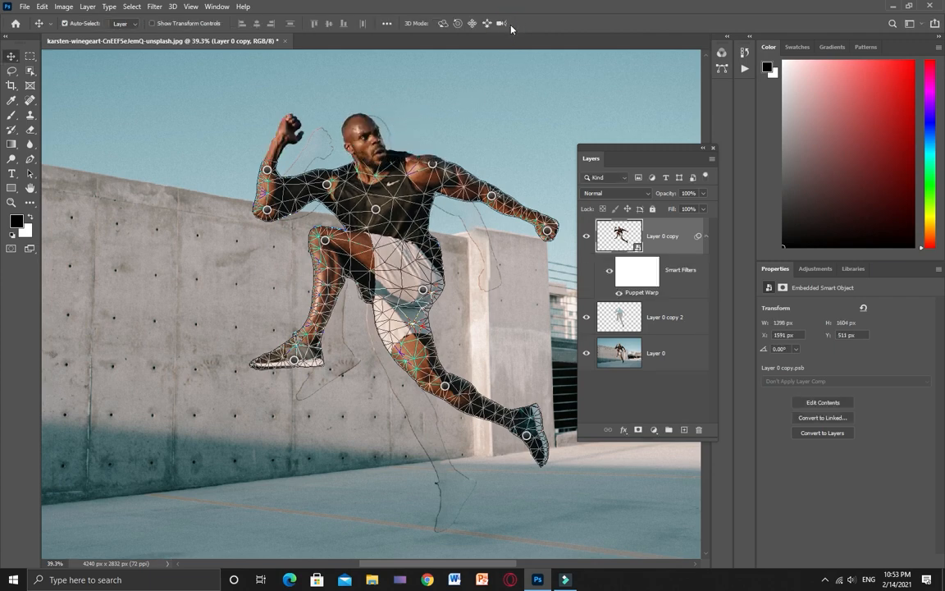
Delete the background fill layer Layer 0 copy 2 and move the warped athlete onto the concrete wall beside the original figure
{"action": "left_click", "coordinate": [648, 325]}
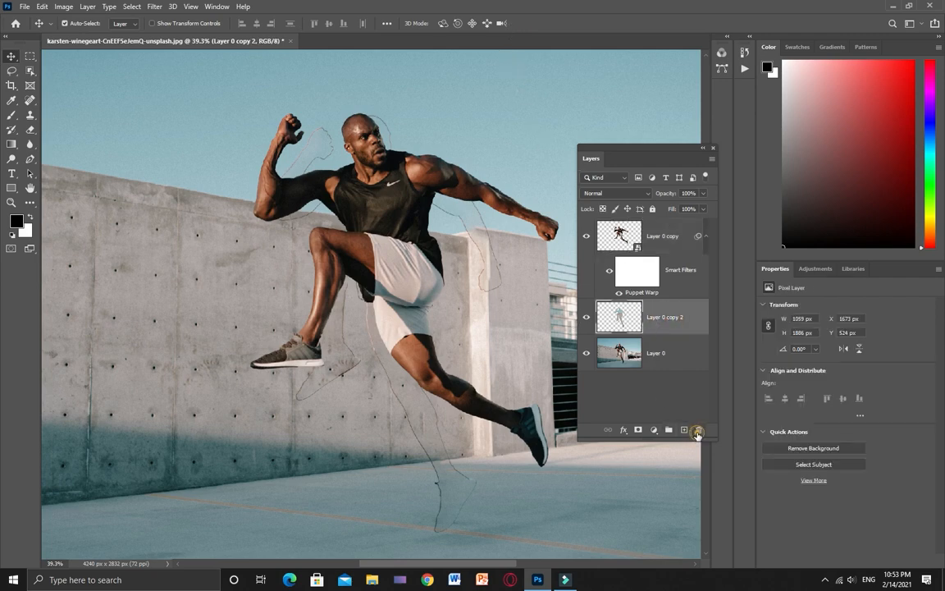
{"action": "left_click", "coordinate": [698, 429]}
{"action": "left_click_drag", "start_coordinate": [386, 202], "coordinate": [242, 216]}
{"action": "key", "text": "ctrl+0"}
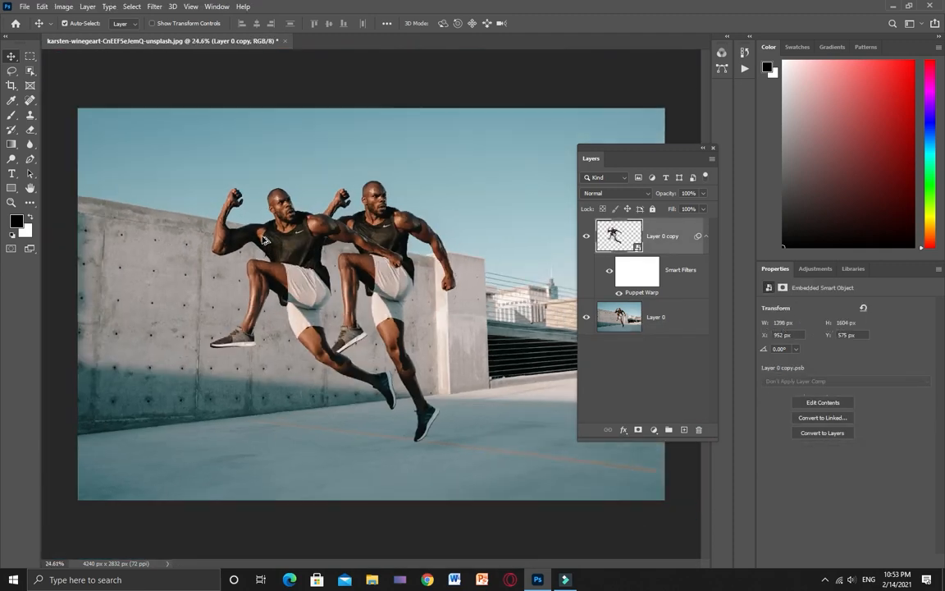
{"action": "left_click_drag", "start_coordinate": [294, 255], "coordinate": [215, 254]}
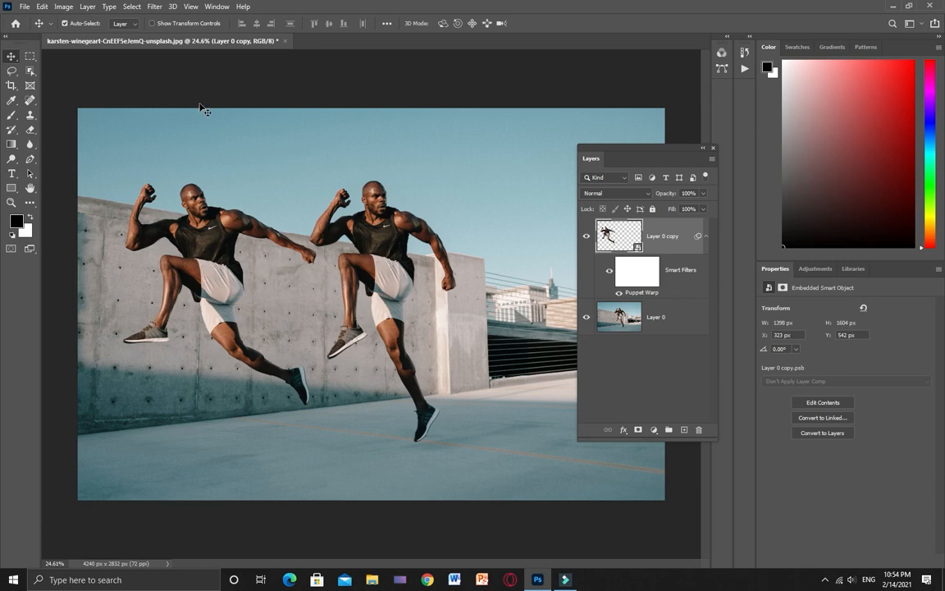
Open the Unsplash photo of the shirtless sprinter from the Downloads folder
{"action": "left_click", "coordinate": [23, 6]}
{"action": "left_click", "coordinate": [34, 33]}
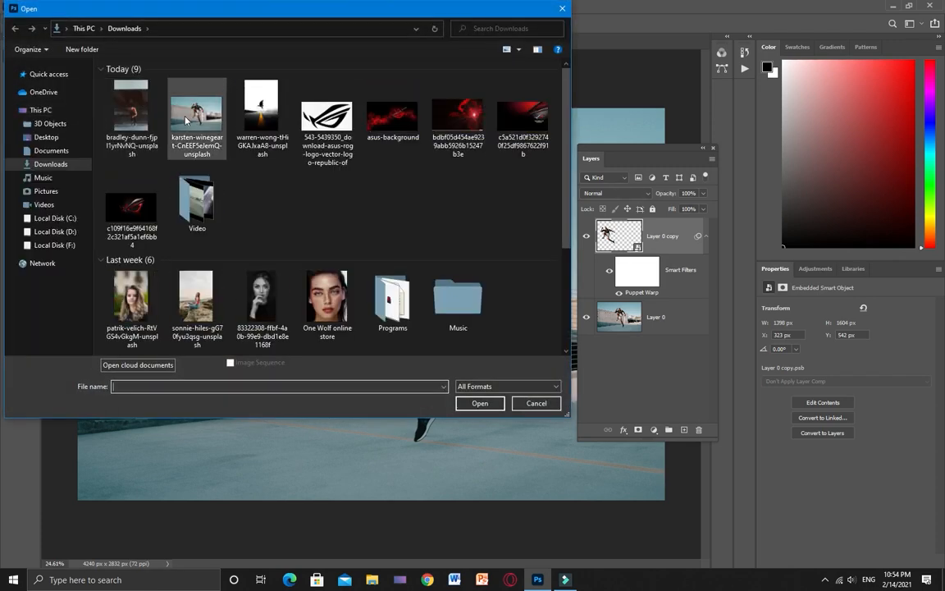
{"action": "left_click", "coordinate": [136, 119]}
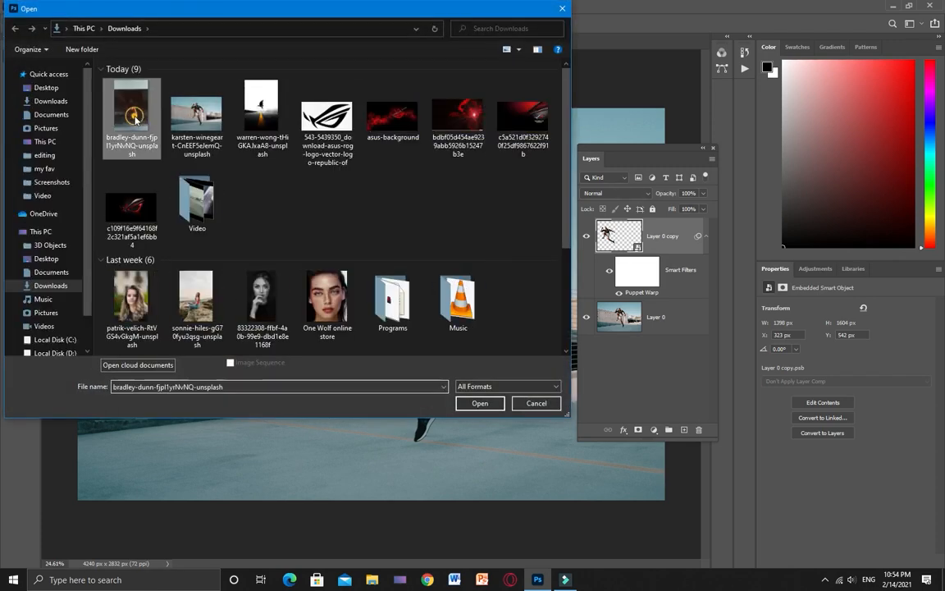
{"action": "left_click", "coordinate": [483, 403]}
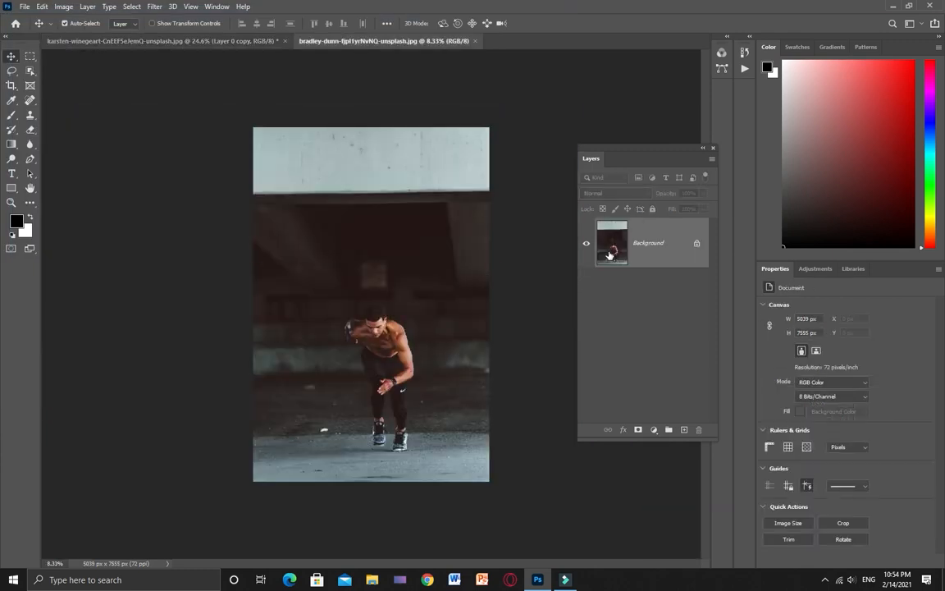
Unlock the background layer, duplicate it, and remove the background from the copy to isolate the sprinter
{"action": "left_click", "coordinate": [696, 242]}
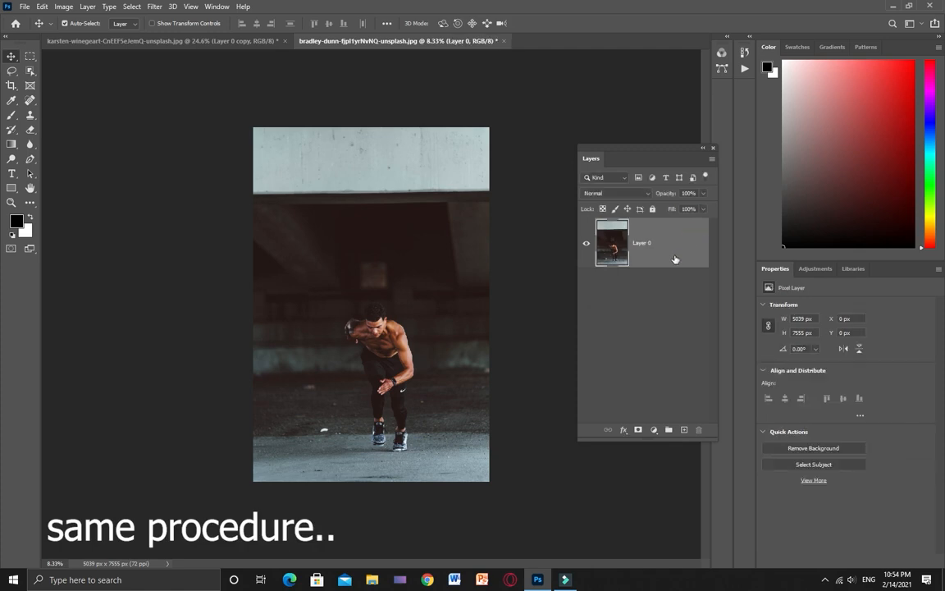
{"action": "key", "text": "ctrl+j"}
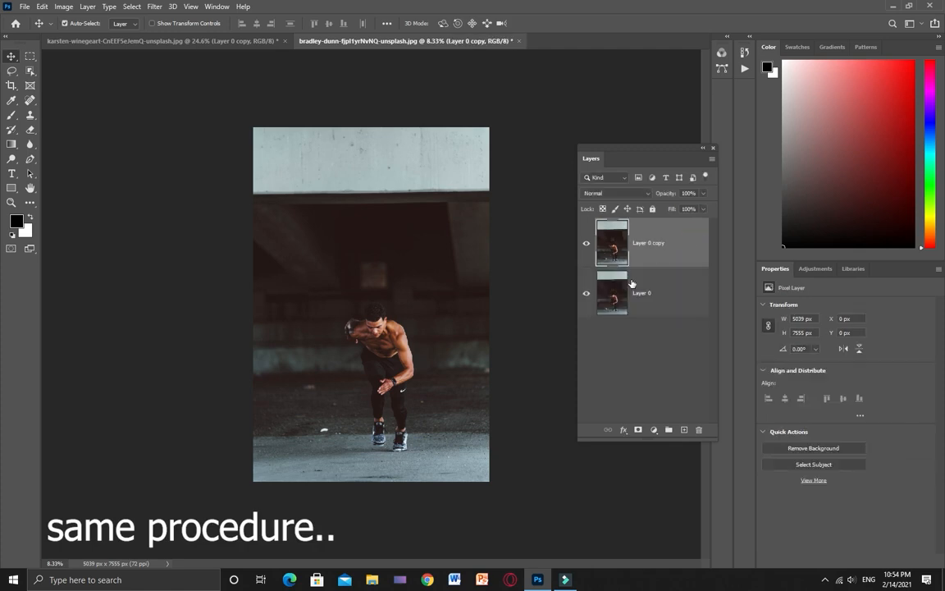
{"action": "left_click", "coordinate": [806, 450]}
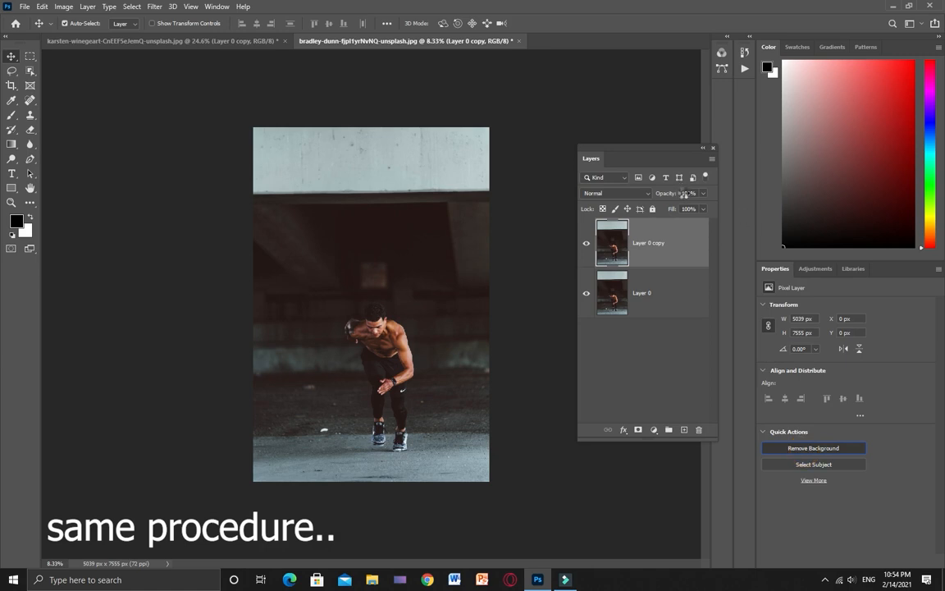
{"action": "left_click", "coordinate": [586, 294]}
{"action": "left_click", "coordinate": [587, 294]}
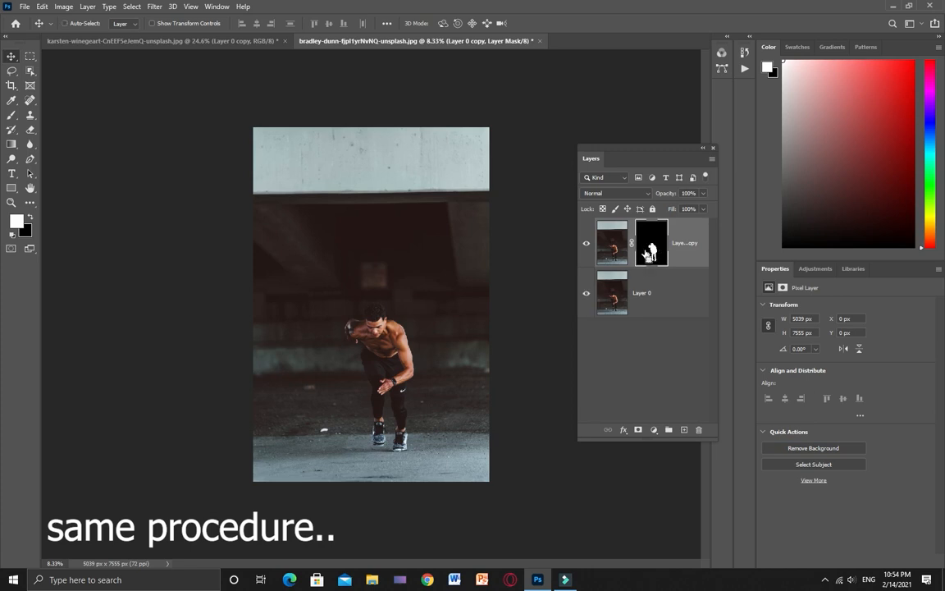
Select the sprinter's outline from the mask and content-aware fill it on Layer 0 to a new layer, adding the leftover floor corner to the sampling area
{"action": "left_click", "coordinate": [650, 253], "text": "ctrl"}
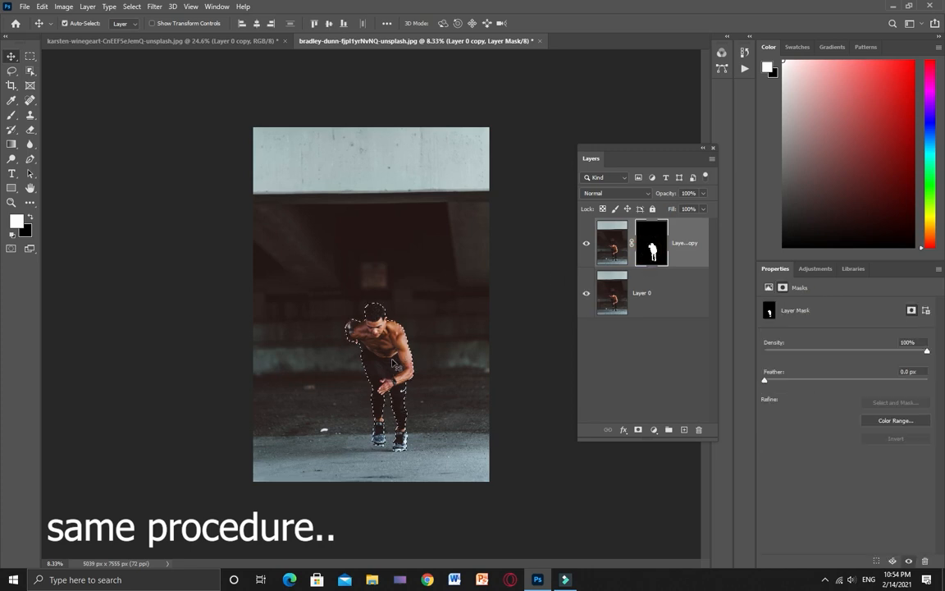
{"action": "left_click", "coordinate": [660, 303]}
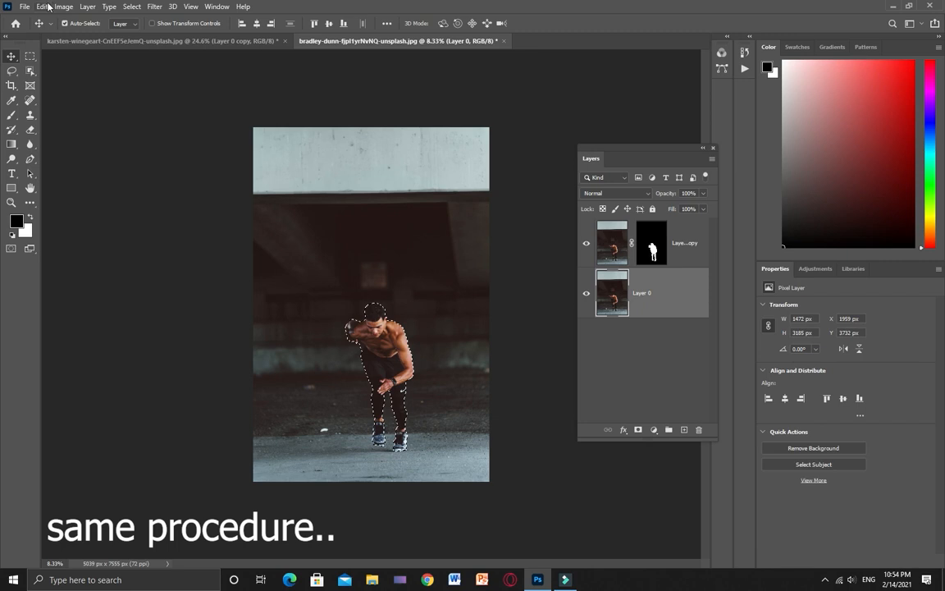
{"action": "left_click", "coordinate": [43, 7]}
{"action": "left_click", "coordinate": [72, 203]}
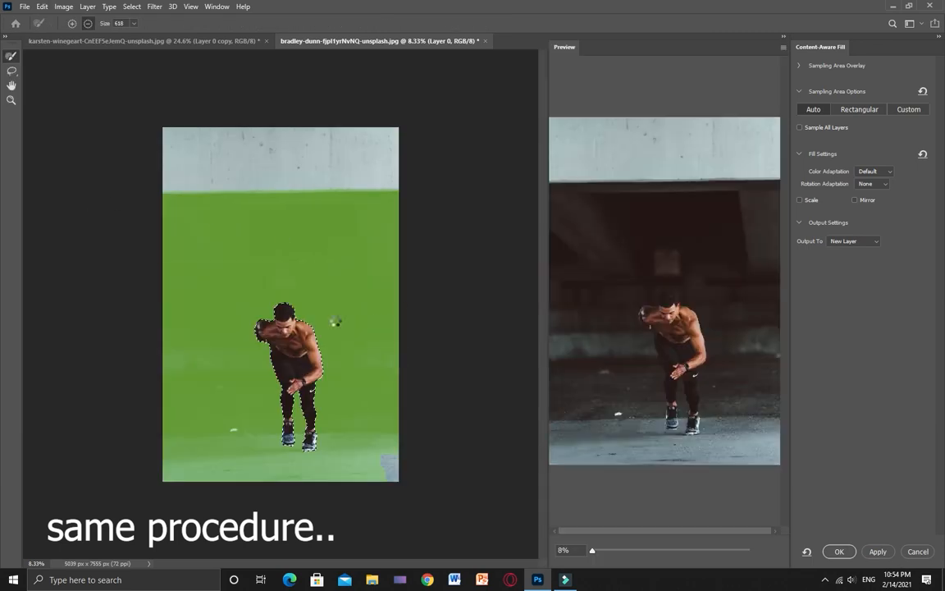
{"action": "key", "text": "alt"}
{"action": "left_click_drag", "start_coordinate": [383, 454], "coordinate": [390, 474]}
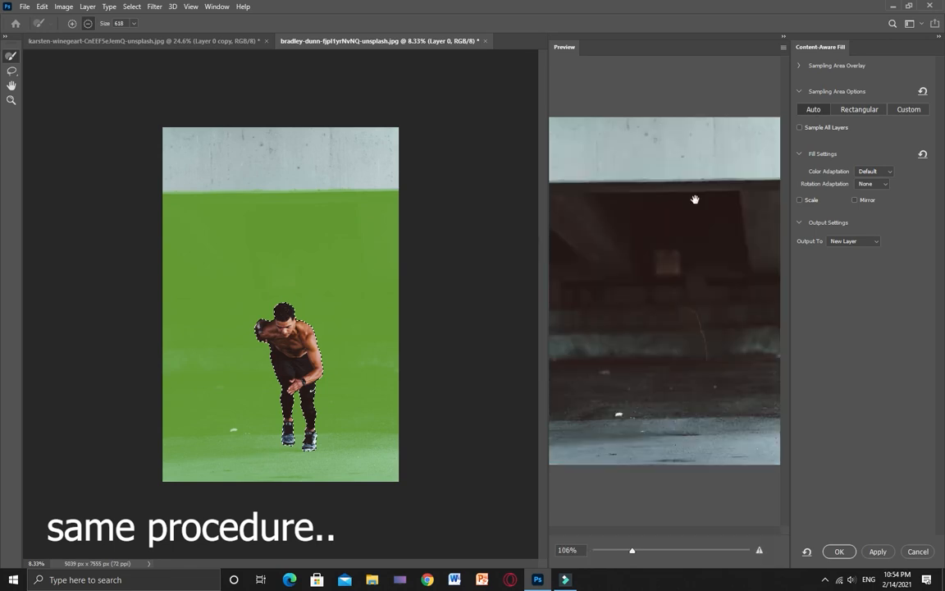
{"action": "left_click", "coordinate": [842, 553]}
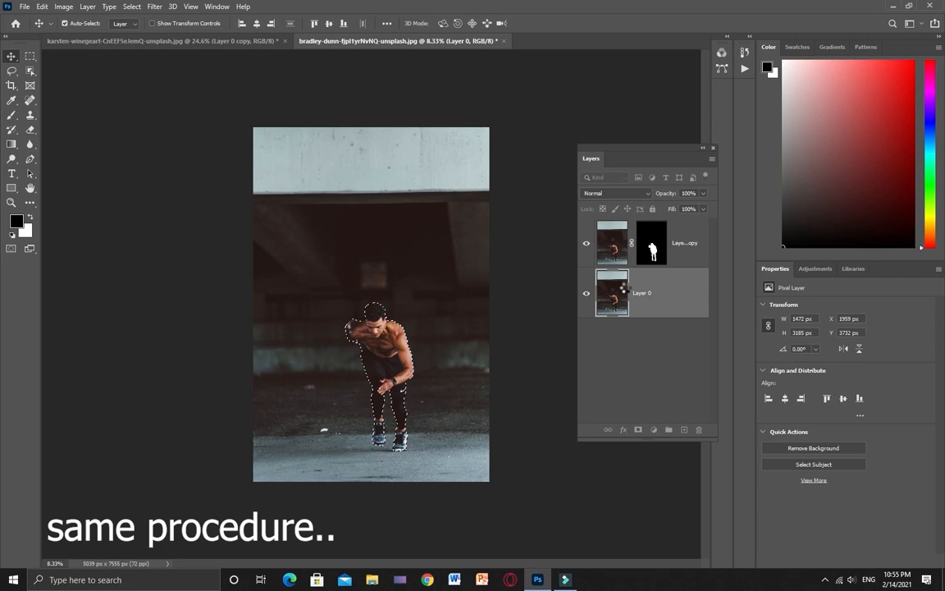
{"action": "key", "text": "ctrl+j"}
Convert the masked sprinter layer to a smart object and clear the selection
{"action": "left_click", "coordinate": [696, 246]}
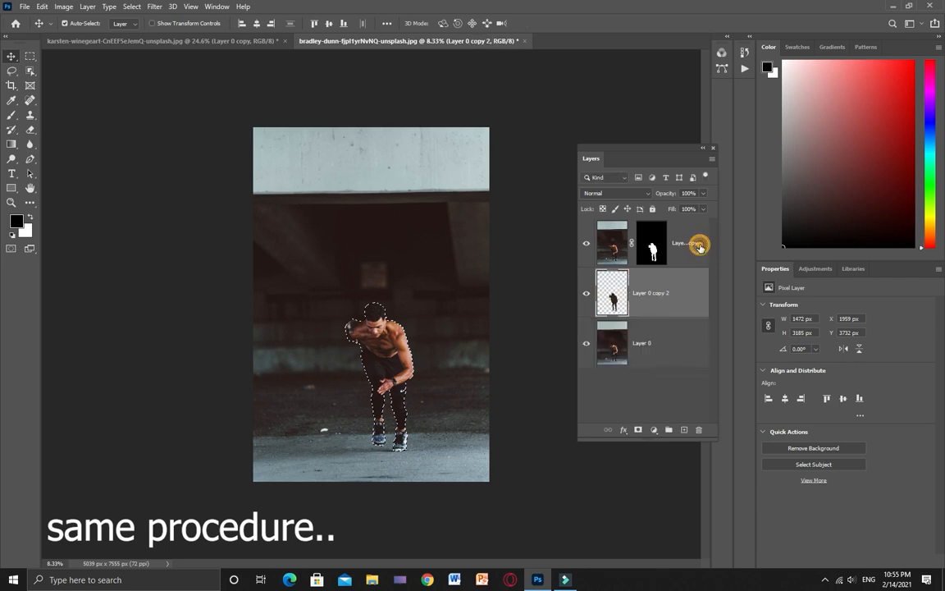
{"action": "right_click", "coordinate": [701, 248]}
{"action": "left_click", "coordinate": [716, 247]}
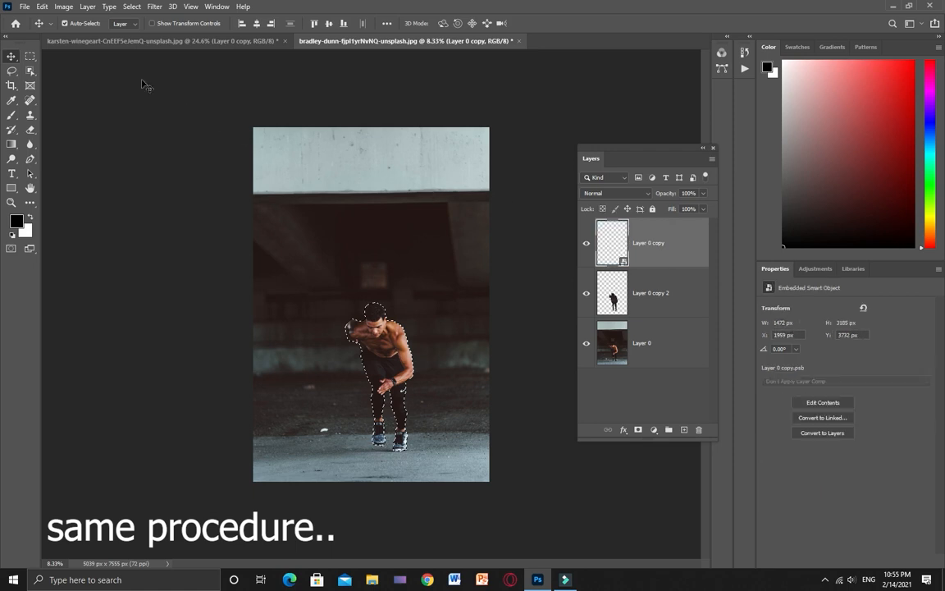
{"action": "left_click", "coordinate": [40, 7]}
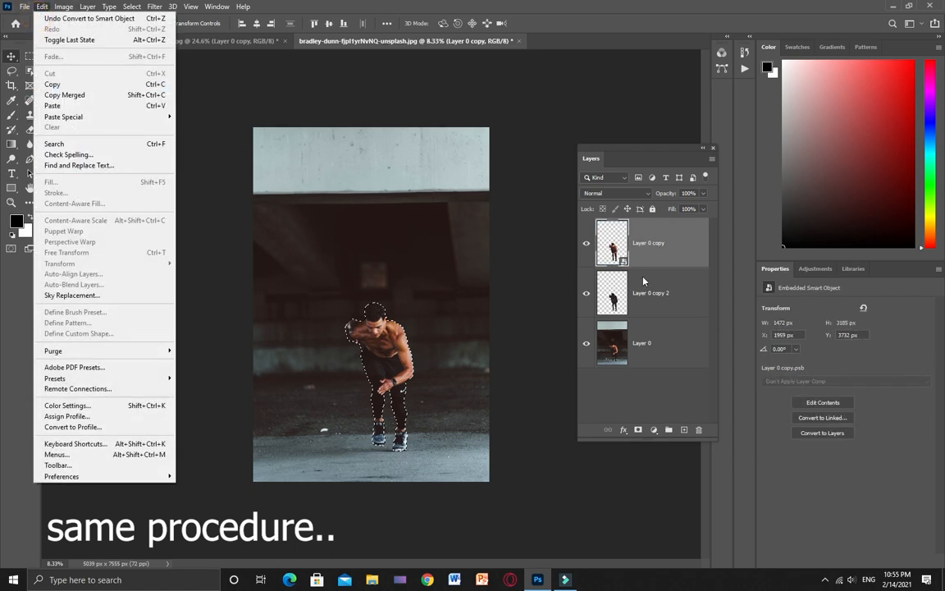
{"action": "left_click", "coordinate": [621, 290]}
{"action": "left_click", "coordinate": [655, 244]}
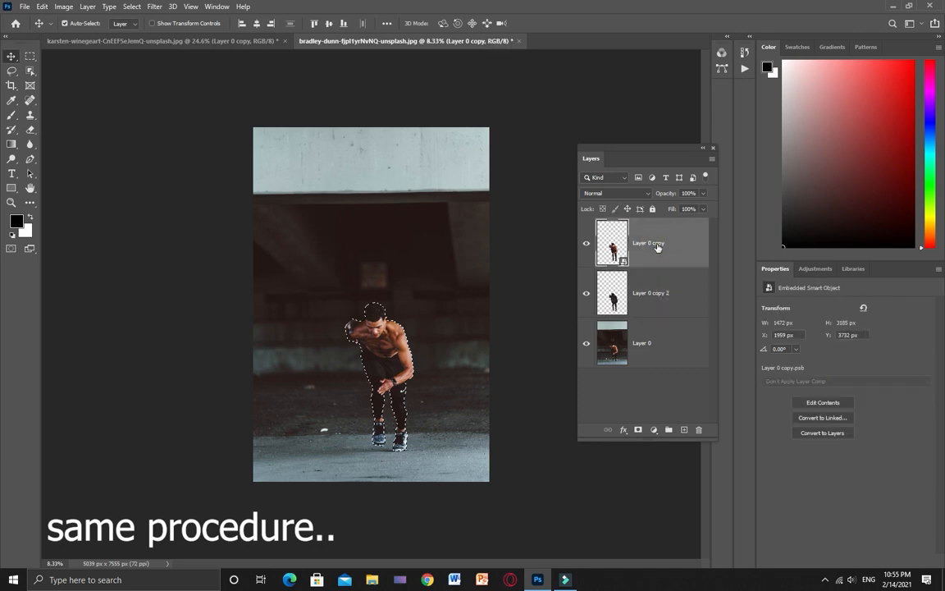
{"action": "left_click", "coordinate": [113, 5]}
{"action": "left_click", "coordinate": [144, 31]}
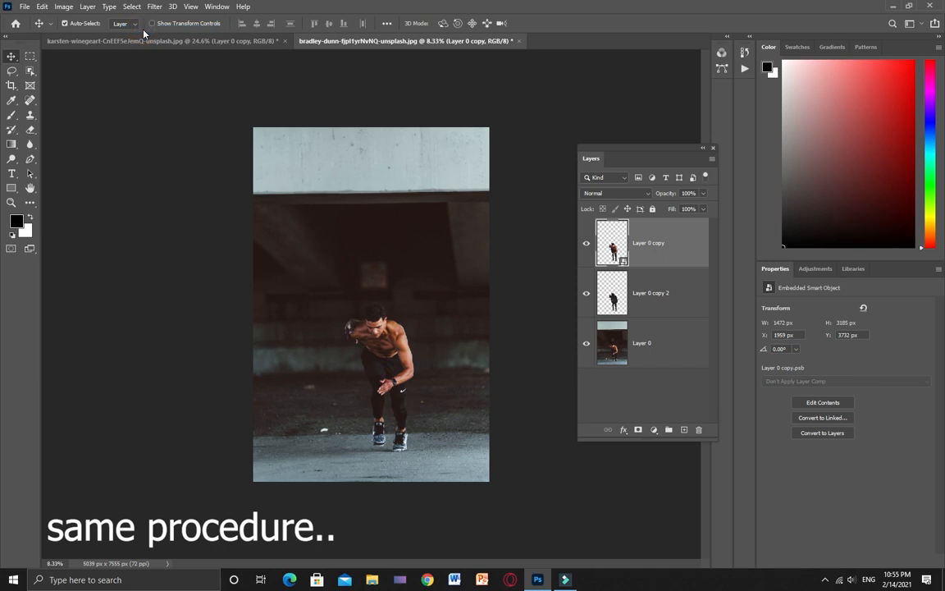
Start Puppet Warp on the sprinter's smart object, Layer 0 copy
{"action": "left_click", "coordinate": [41, 6]}
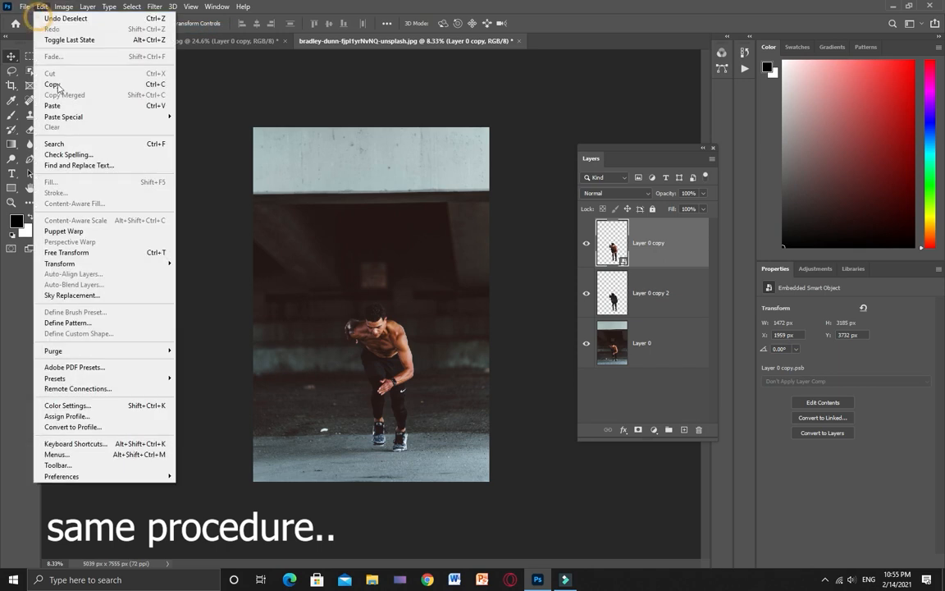
{"action": "left_click", "coordinate": [59, 211]}
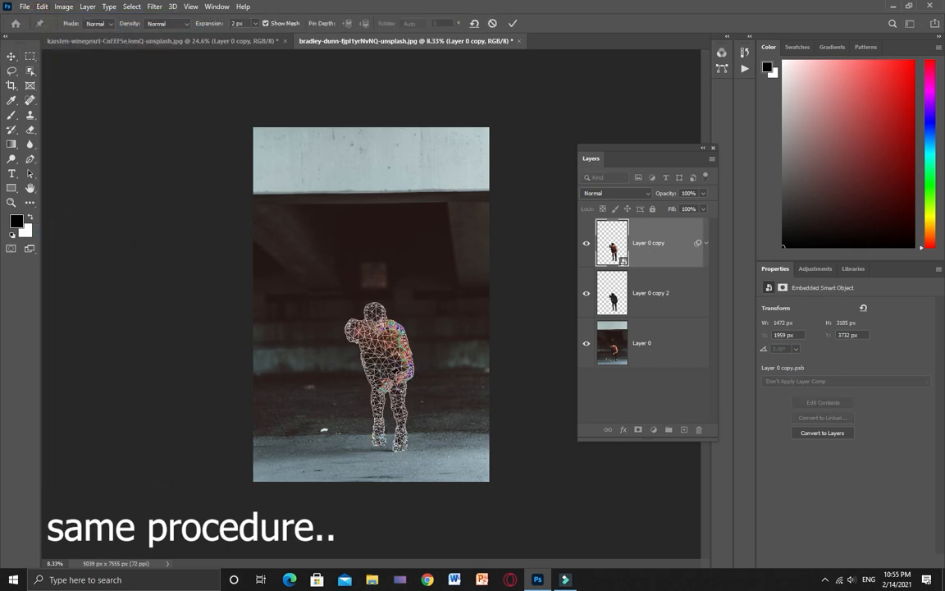
{"action": "scroll", "coordinate": [354, 336], "scroll_direction": "up", "scroll_amount": 3}
{"action": "scroll", "coordinate": [394, 378], "scroll_direction": "up", "scroll_amount": 2}
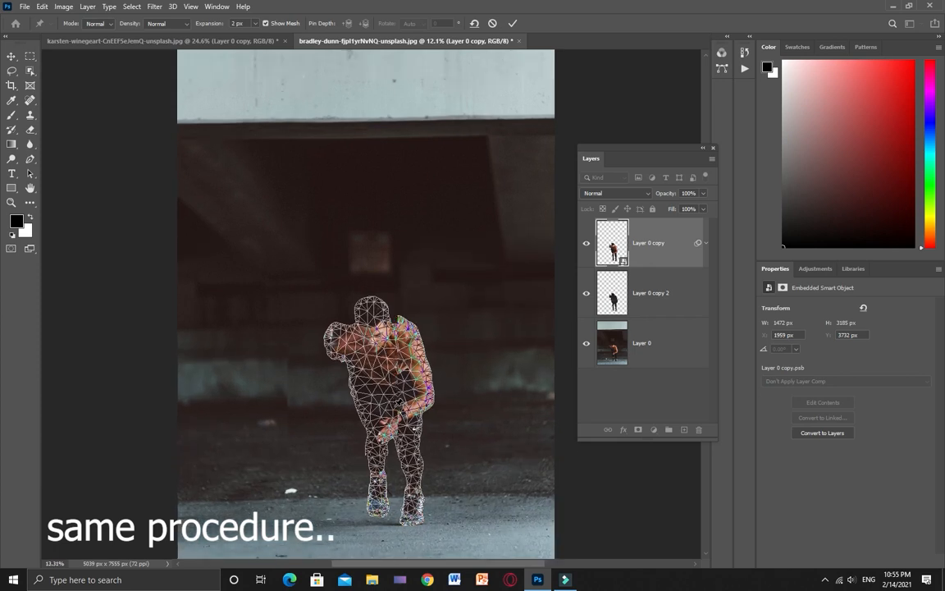
{"action": "left_click", "coordinate": [393, 399]}
{"action": "left_click_drag", "start_coordinate": [392, 396], "coordinate": [386, 333]}
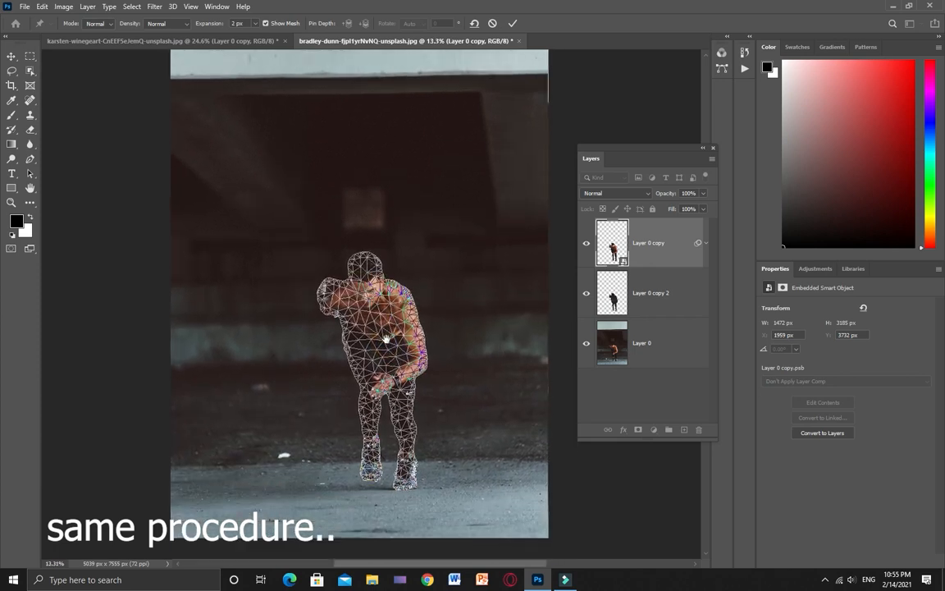
{"action": "left_click", "coordinate": [457, 217]}
{"action": "left_click", "coordinate": [823, 581]}
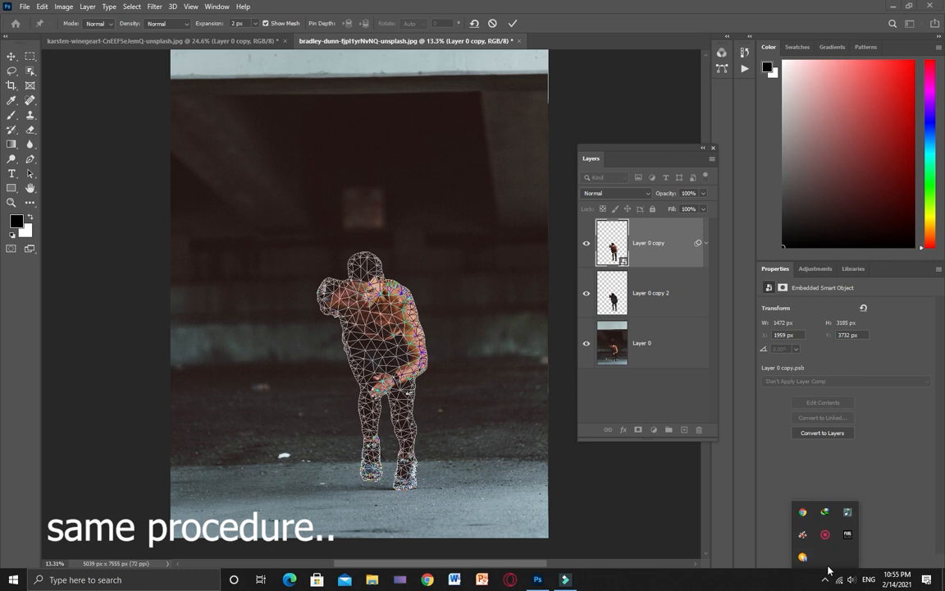
{"action": "right_click", "coordinate": [803, 510]}
{"action": "left_click", "coordinate": [810, 507]}
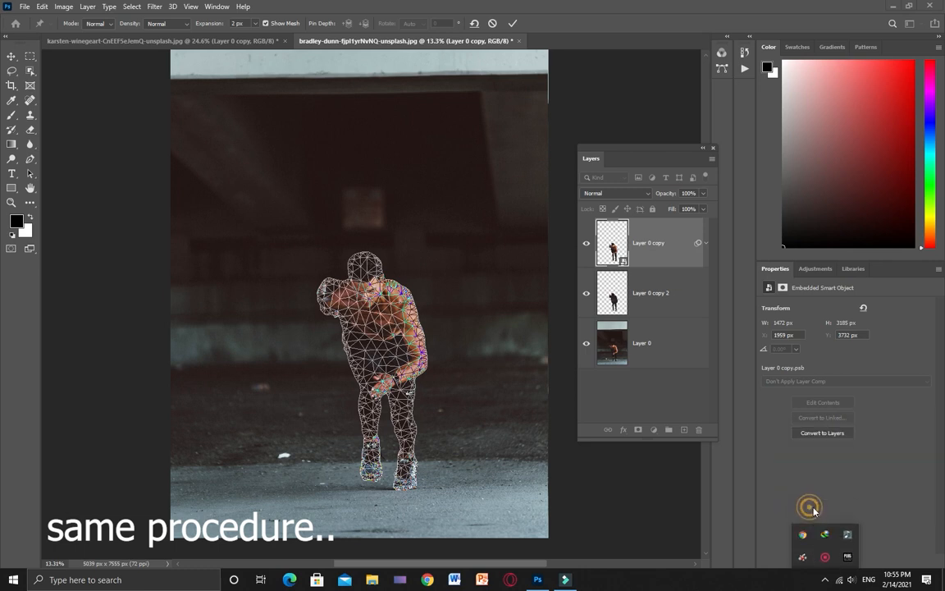
{"action": "left_click", "coordinate": [828, 578]}
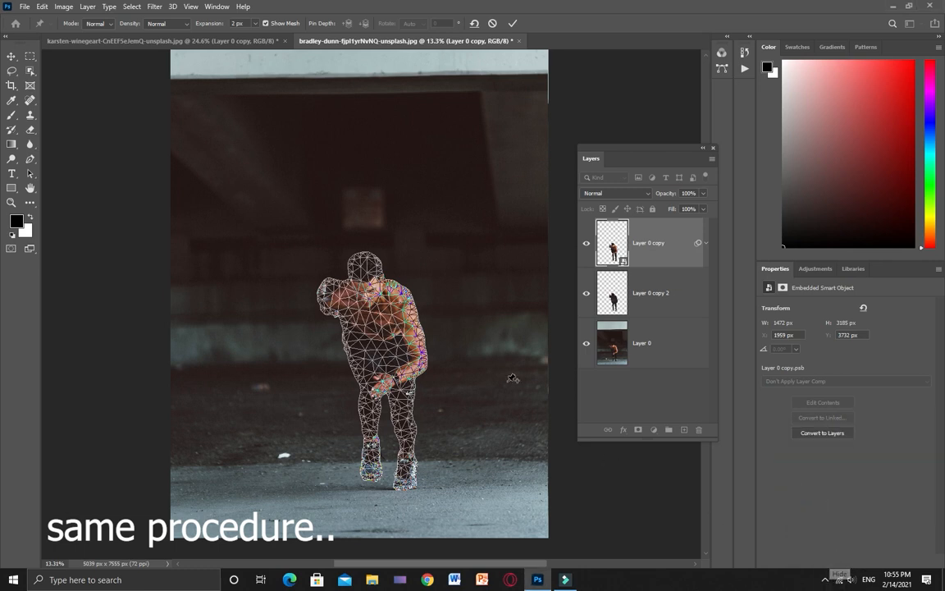
Place puppet warp pins on the sprinter's thighs, feet, waist and the elbow of the lowered arm
{"action": "scroll", "coordinate": [402, 406], "scroll_direction": "up", "scroll_amount": 2}
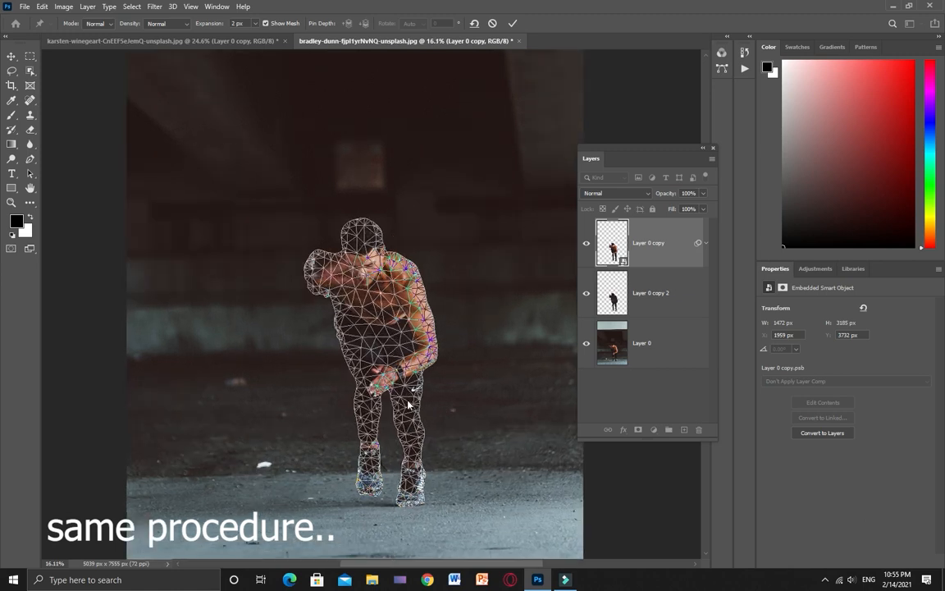
{"action": "left_click", "coordinate": [405, 397]}
{"action": "left_click", "coordinate": [411, 489]}
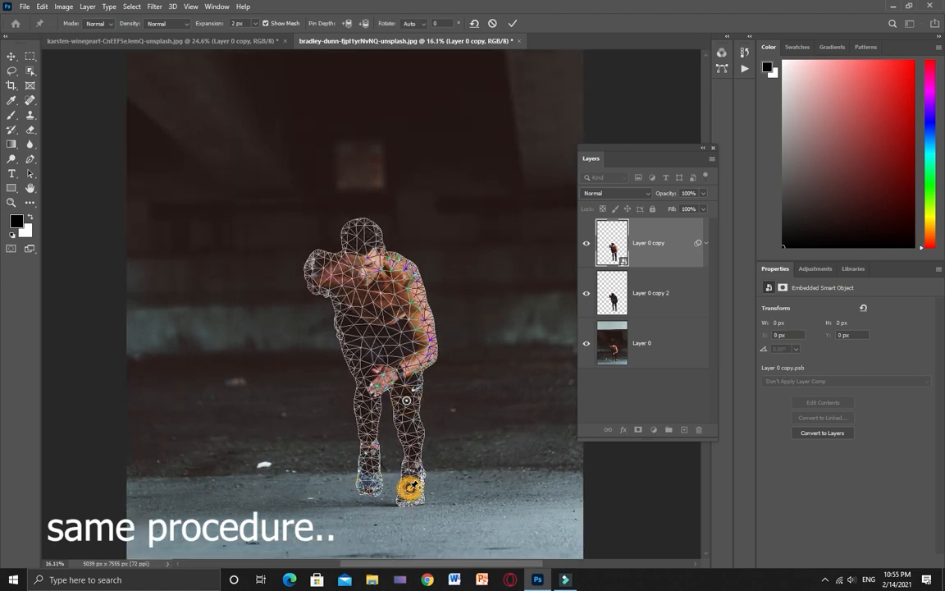
{"action": "left_click", "coordinate": [379, 337]}
{"action": "left_click", "coordinate": [432, 355]}
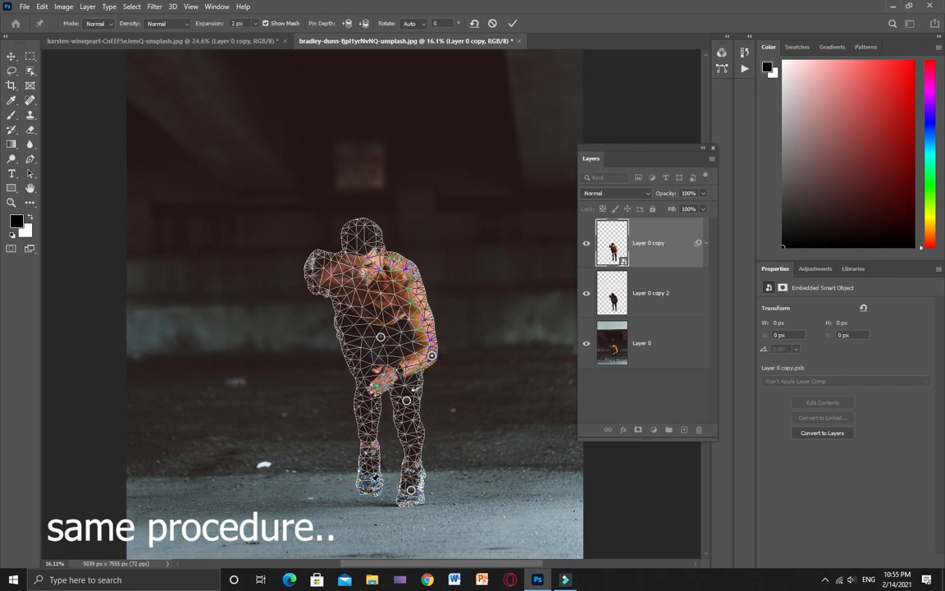
{"action": "left_click", "coordinate": [370, 480]}
{"action": "left_click", "coordinate": [365, 391]}
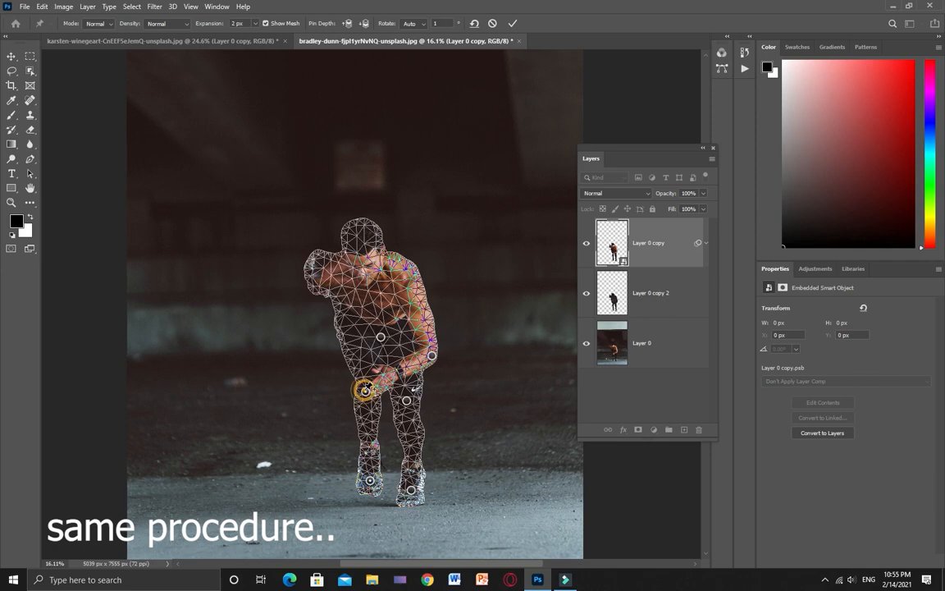
Swing both of the sprinter's feet outward and upward to spread the lower legs apart
{"action": "left_click_drag", "start_coordinate": [411, 490], "coordinate": [462, 460]}
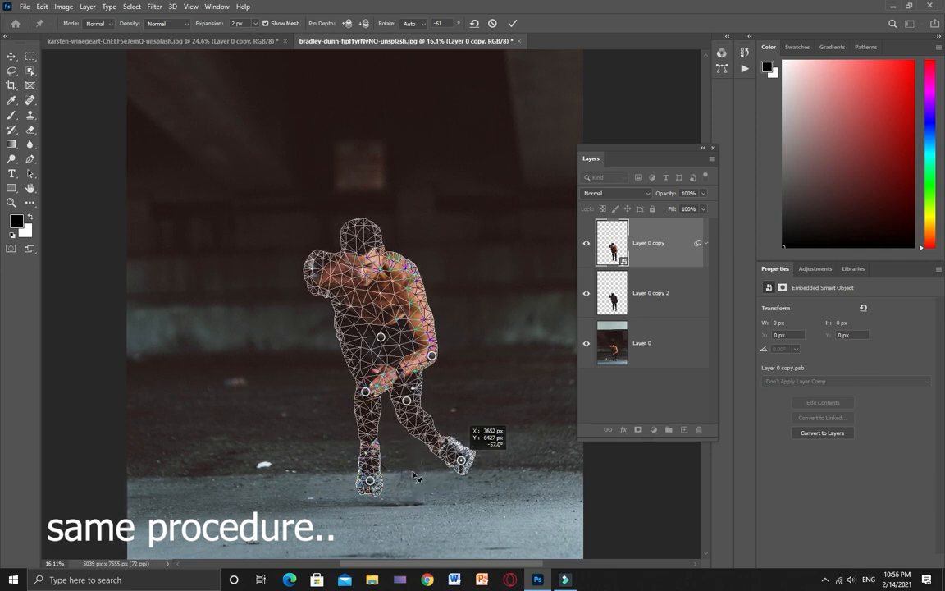
{"action": "left_click", "coordinate": [371, 480]}
{"action": "left_click_drag", "start_coordinate": [370, 480], "coordinate": [320, 468]}
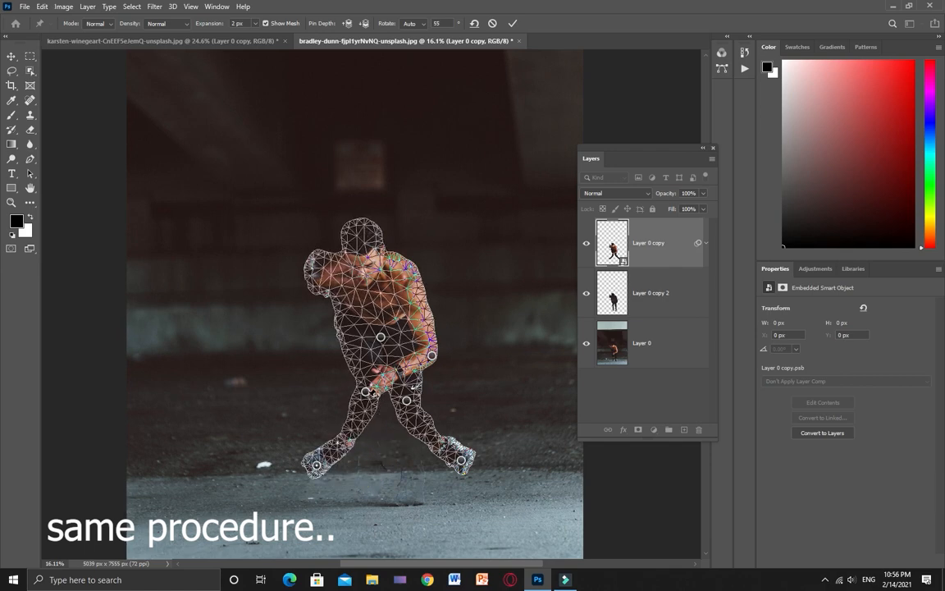
Pin the sprinter's neck and raise it slightly, then move the lowered arm's elbow up and outward
{"action": "left_click", "coordinate": [365, 261]}
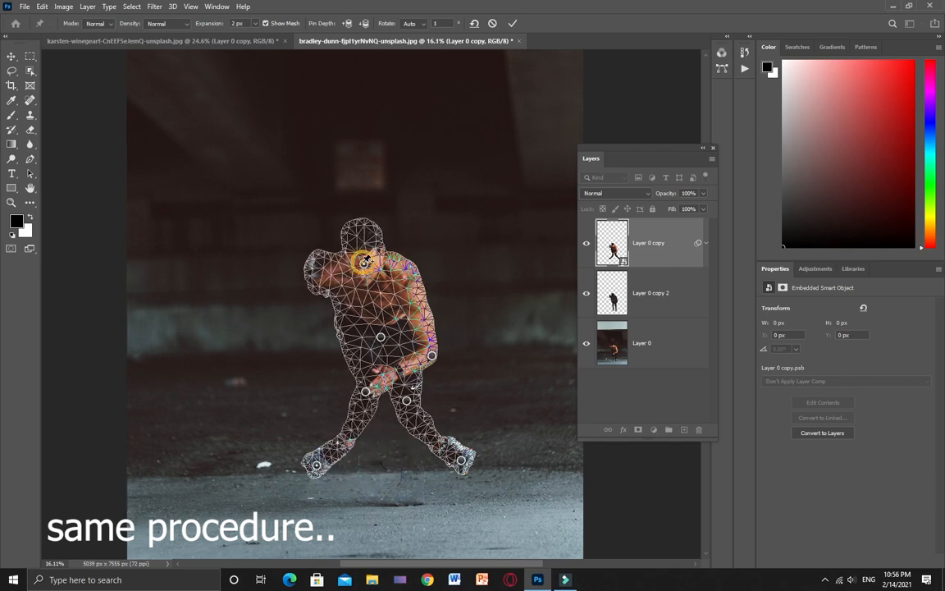
{"action": "mouse_move", "coordinate": [367, 264]}
{"action": "left_mouse_down"}
{"action": "mouse_move", "coordinate": [368, 241]}
{"action": "mouse_move", "coordinate": [365, 249]}
{"action": "left_mouse_up"}
{"action": "mouse_move", "coordinate": [432, 355]}
{"action": "left_mouse_down"}
{"action": "mouse_move", "coordinate": [441, 402]}
{"action": "mouse_move", "coordinate": [440, 339]}
{"action": "left_mouse_up"}
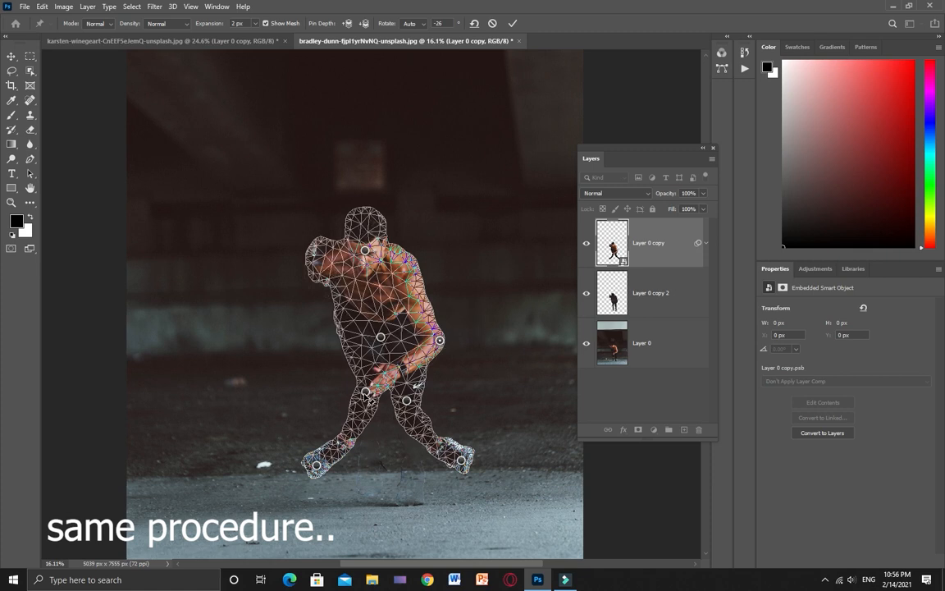
Move the sprinter's rear thigh and foot up and outward, raise the other foot and the neck slightly, and apply the Puppet Warp
{"action": "mouse_move", "coordinate": [366, 391]}
{"action": "left_mouse_down"}
{"action": "mouse_move", "coordinate": [353, 383]}
{"action": "mouse_move", "coordinate": [354, 400]}
{"action": "mouse_move", "coordinate": [356, 378]}
{"action": "left_mouse_up"}
{"action": "left_click_drag", "start_coordinate": [316, 466], "coordinate": [290, 429]}
{"action": "left_click_drag", "start_coordinate": [461, 466], "coordinate": [459, 453]}
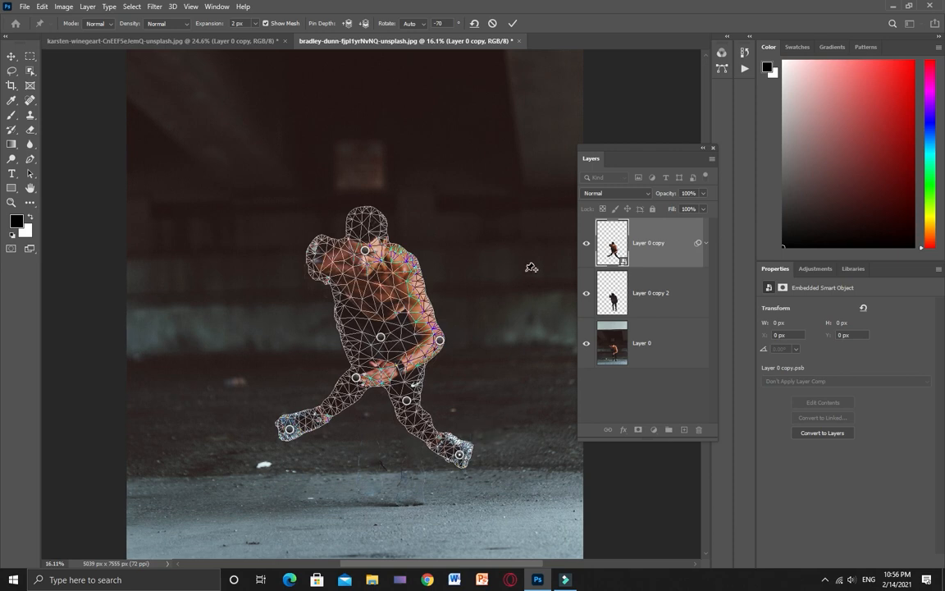
{"action": "left_click_drag", "start_coordinate": [369, 256], "coordinate": [370, 242]}
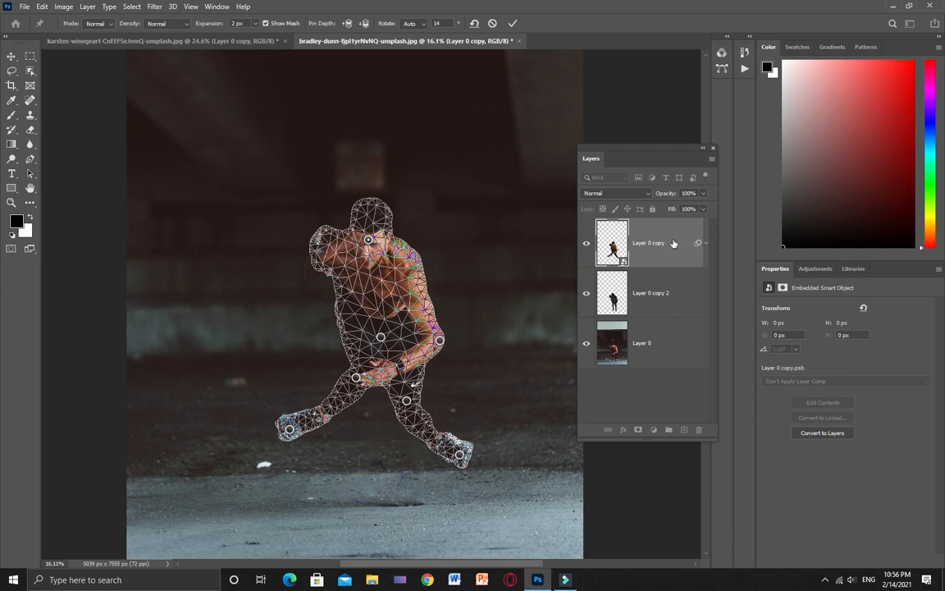
{"action": "left_click", "coordinate": [512, 23]}
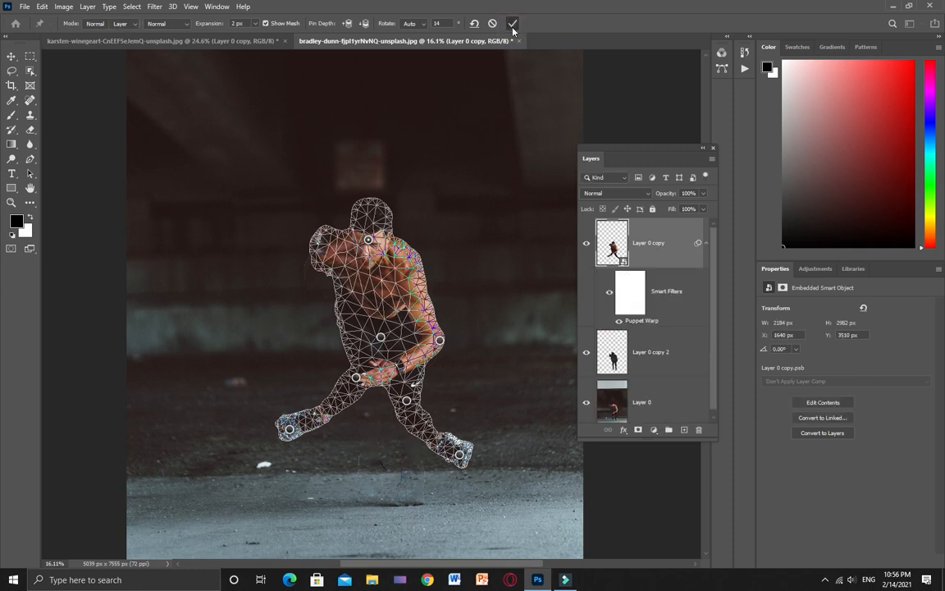
Delete the Layer 0 copy 2 fill layer and move the warped sprinter to the left of the original figure
{"action": "left_click", "coordinate": [647, 359]}
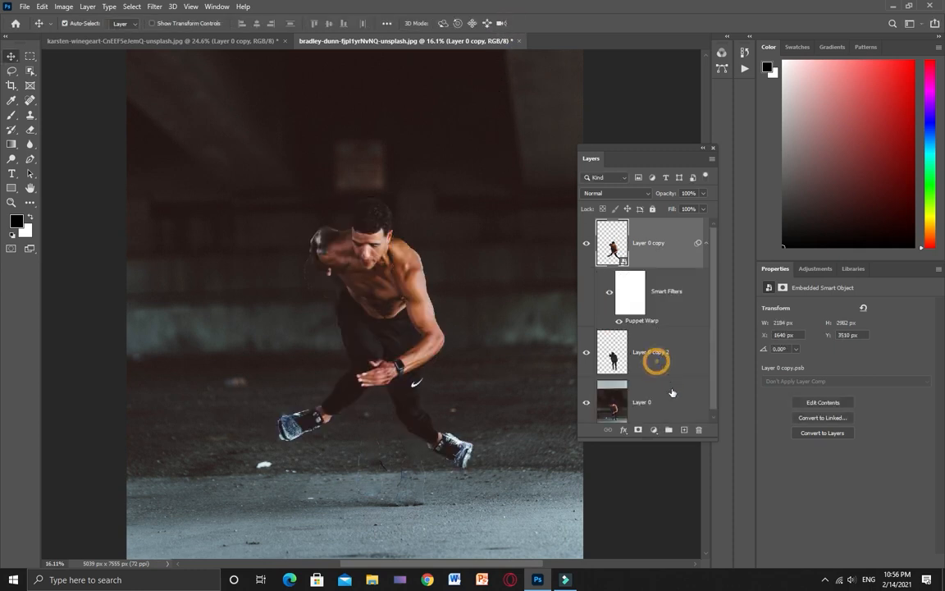
{"action": "left_click", "coordinate": [699, 430]}
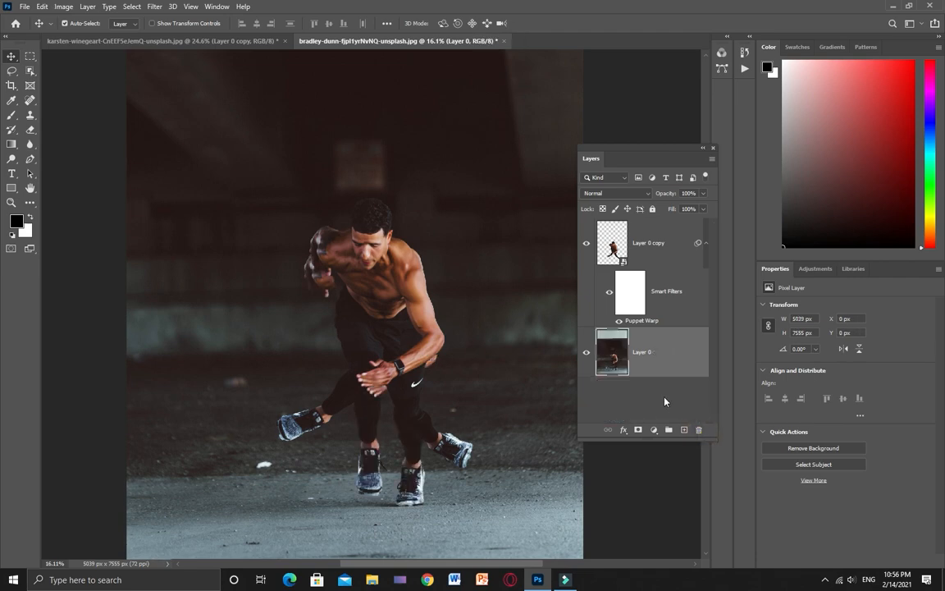
{"action": "left_click_drag", "start_coordinate": [358, 263], "coordinate": [252, 307]}
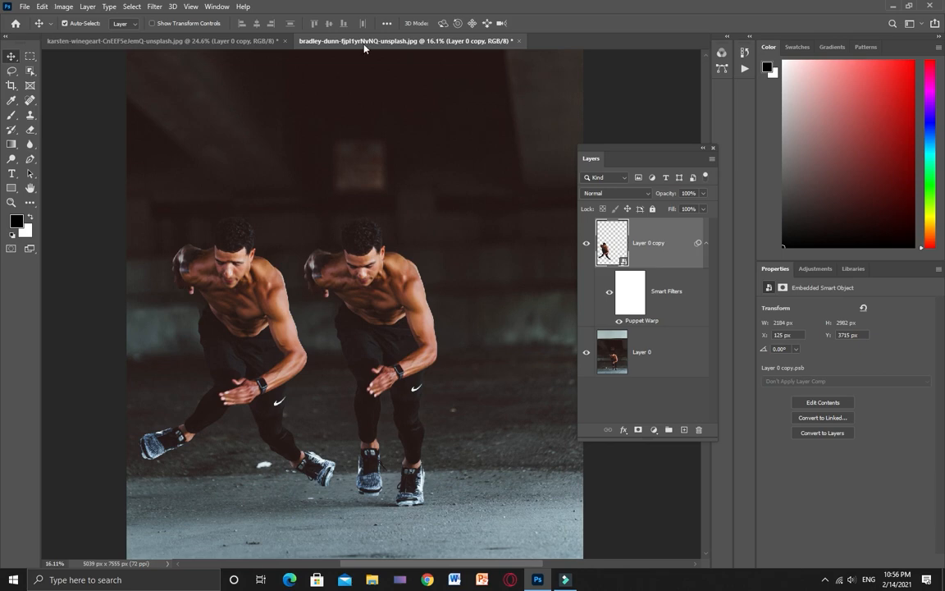
View the jumping athlete's original and warped poses in the other document and return to the sprinter's document
{"action": "left_click", "coordinate": [230, 41]}
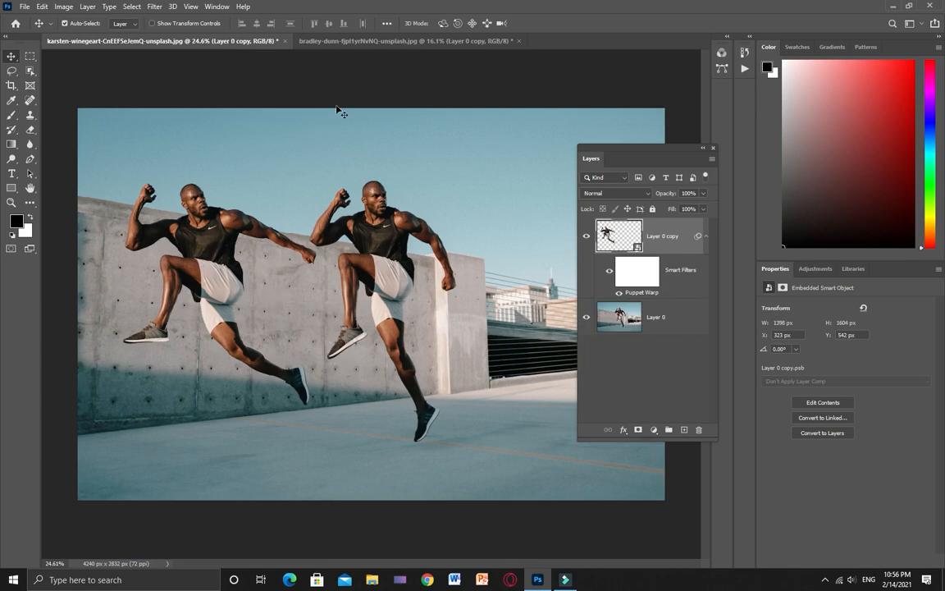
{"action": "left_click", "coordinate": [328, 41]}
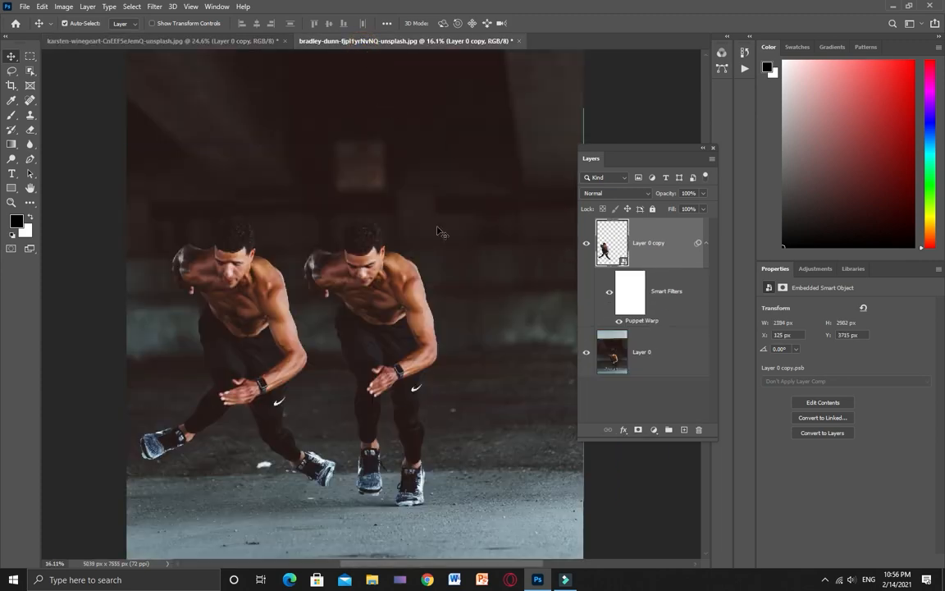